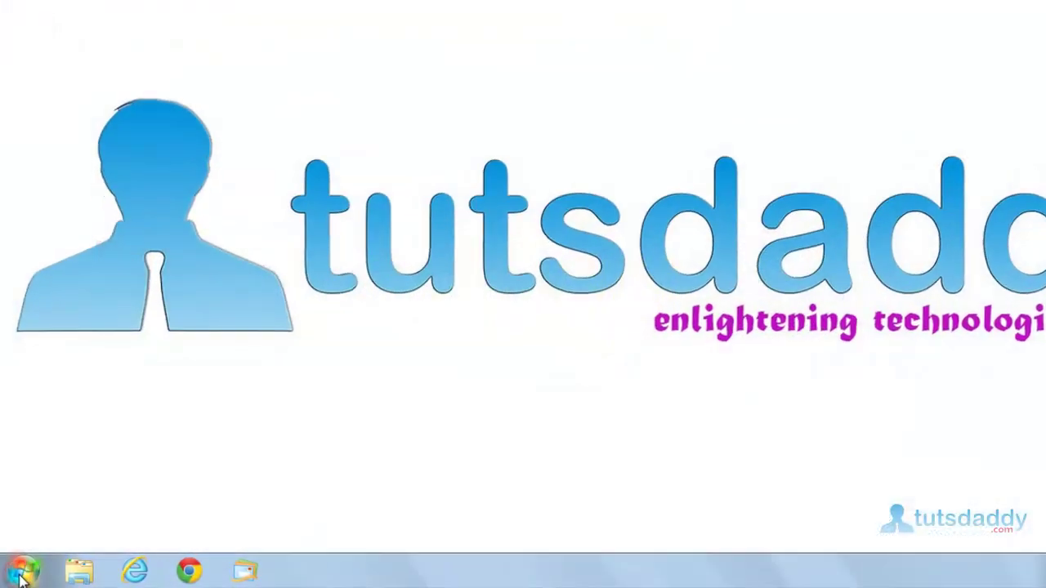
- Launch Adobe Photoshop CS6 (64 Bit) from All Programs > Adobe Master Collection CS6
{"action": "left_click", "coordinate": [20, 575]}
{"action": "left_click", "coordinate": [56, 492]}
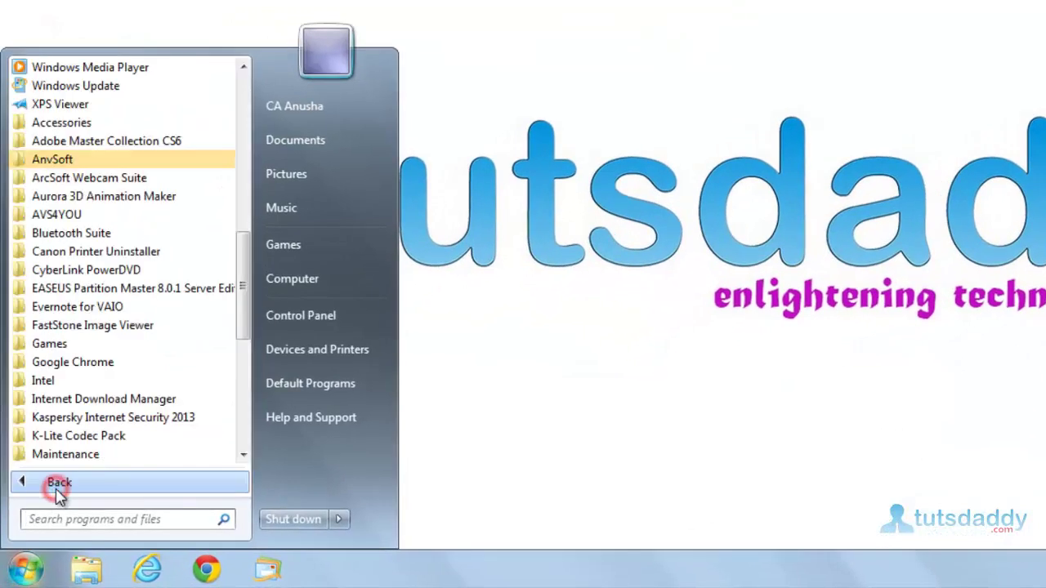
{"action": "left_click", "coordinate": [170, 142]}
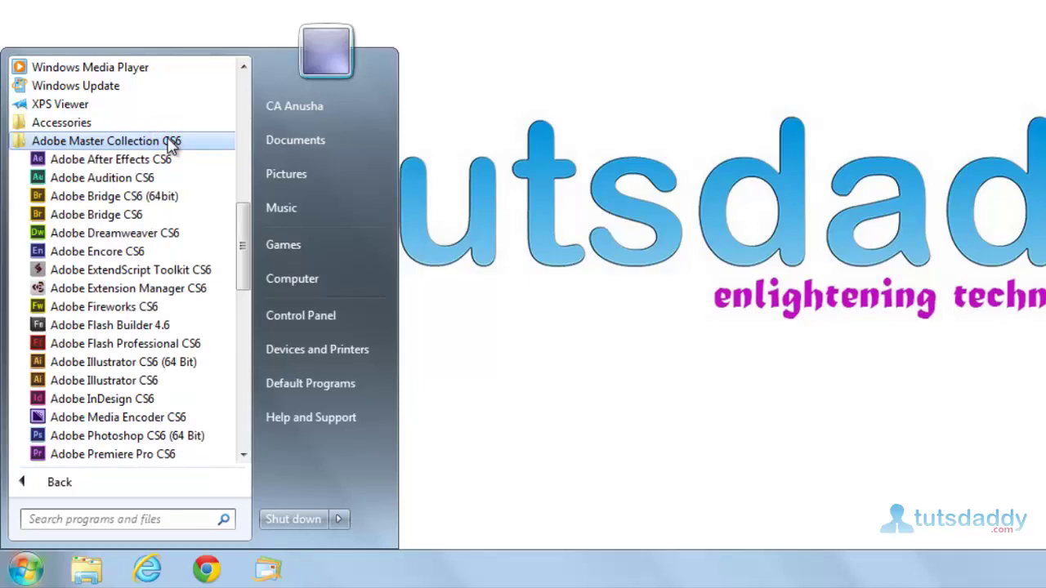
{"action": "left_click", "coordinate": [121, 436]}
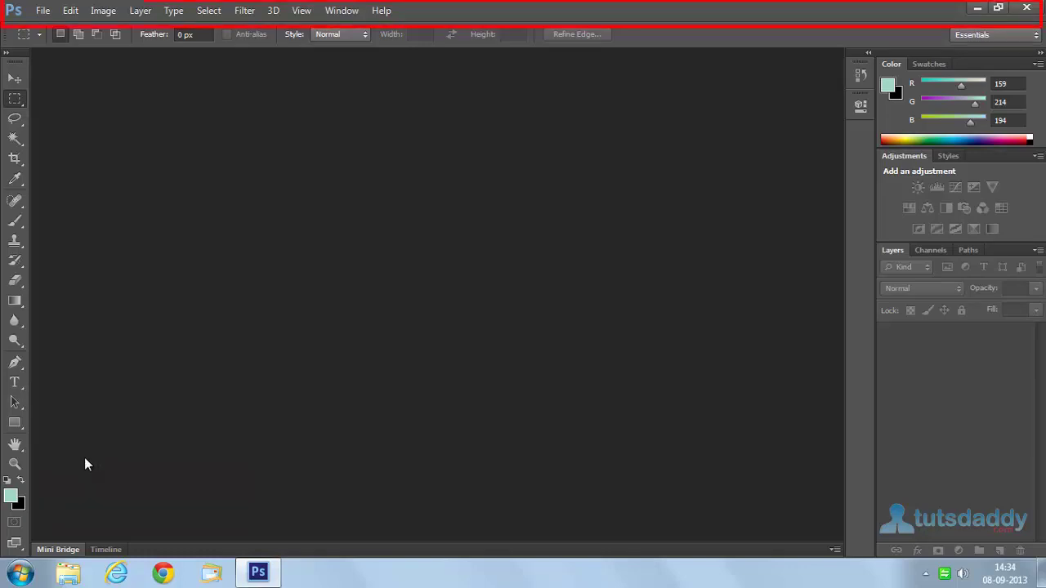
- Browse the File, Edit and Image menus to review their commands
{"action": "left_click", "coordinate": [35, 15]}
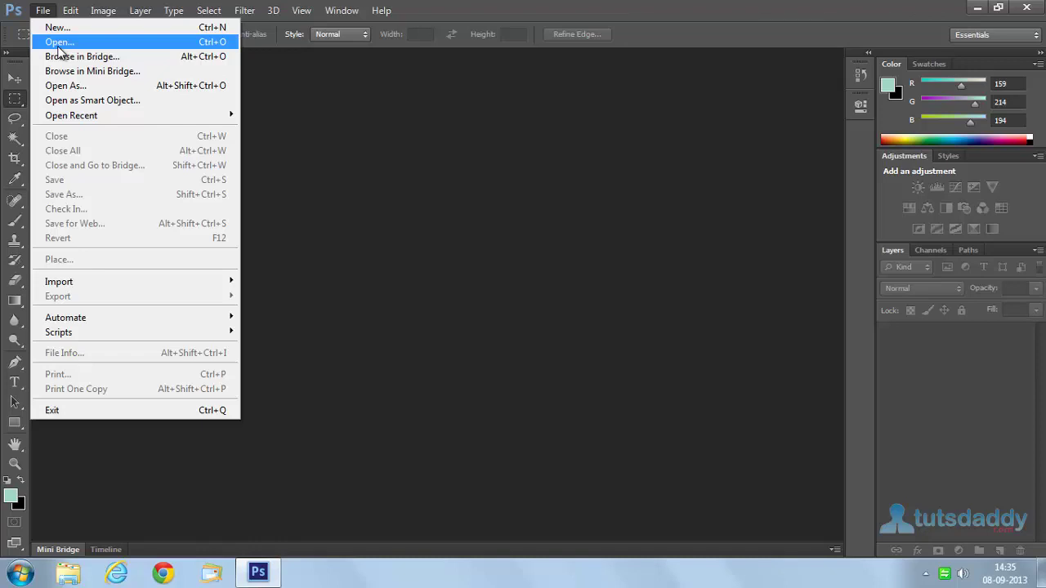
{"action": "mouse_move", "coordinate": [70, 16]}
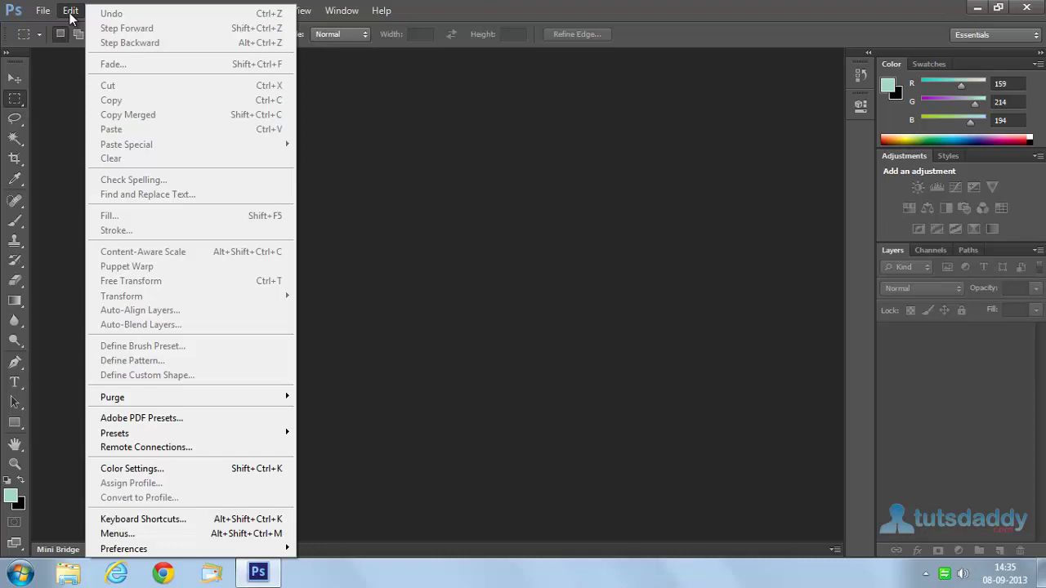
{"action": "left_click", "coordinate": [70, 15]}
{"action": "left_click", "coordinate": [96, 13]}
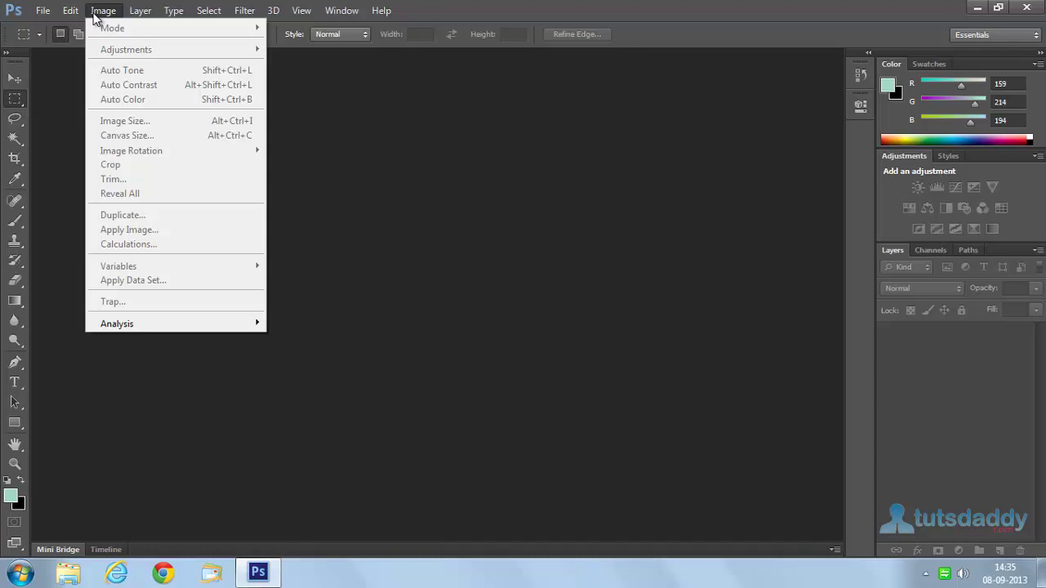
- Browse the Layer, Select, Type, Filter, 3D and View menus, ending in the Window menu
{"action": "left_click", "coordinate": [139, 12]}
{"action": "left_click", "coordinate": [140, 11]}
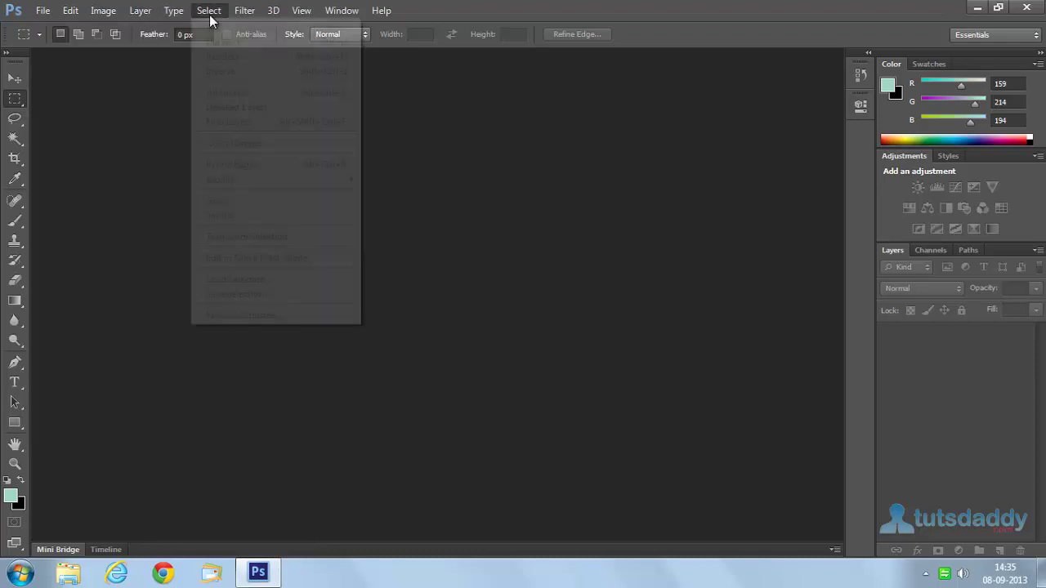
{"action": "mouse_move", "coordinate": [178, 11]}
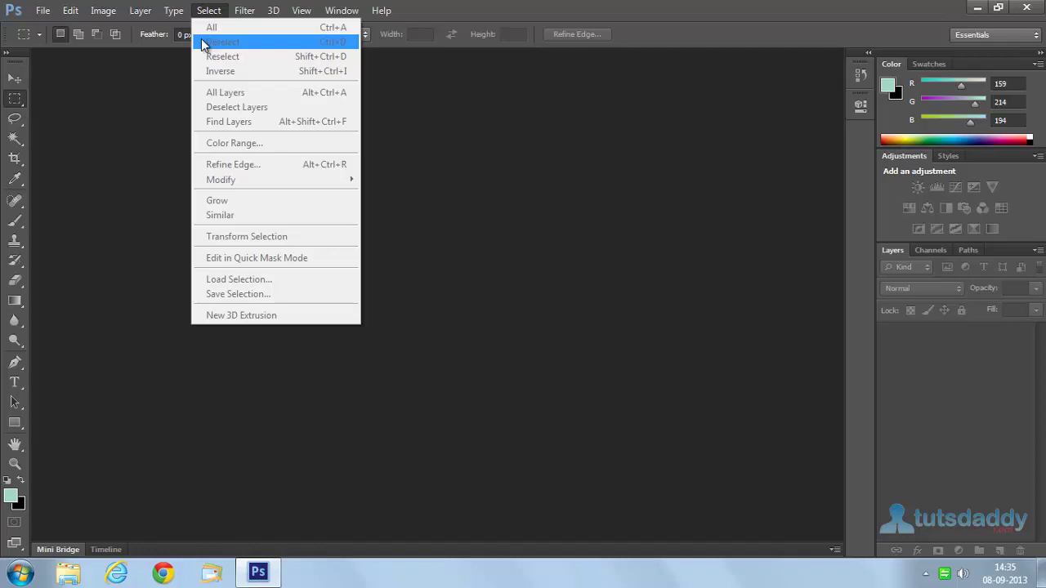
{"action": "left_click", "coordinate": [203, 45]}
{"action": "left_click", "coordinate": [238, 12]}
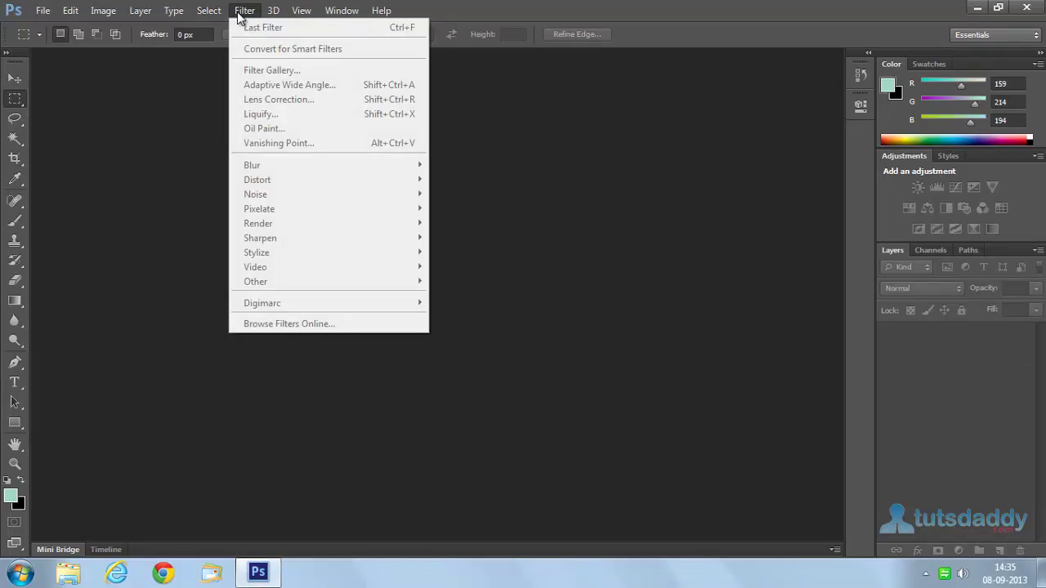
{"action": "mouse_move", "coordinate": [273, 11]}
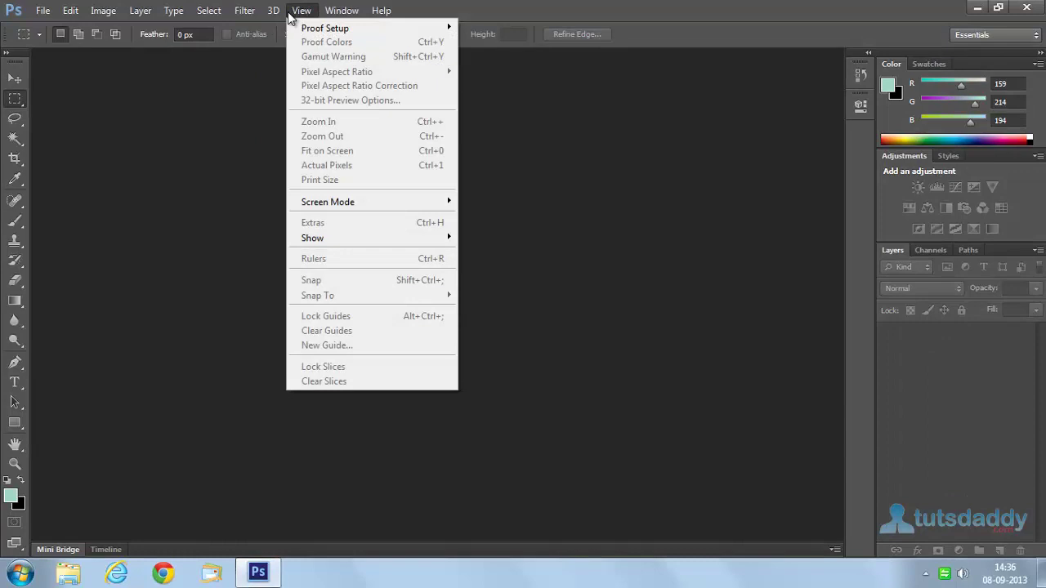
{"action": "mouse_move", "coordinate": [333, 16]}
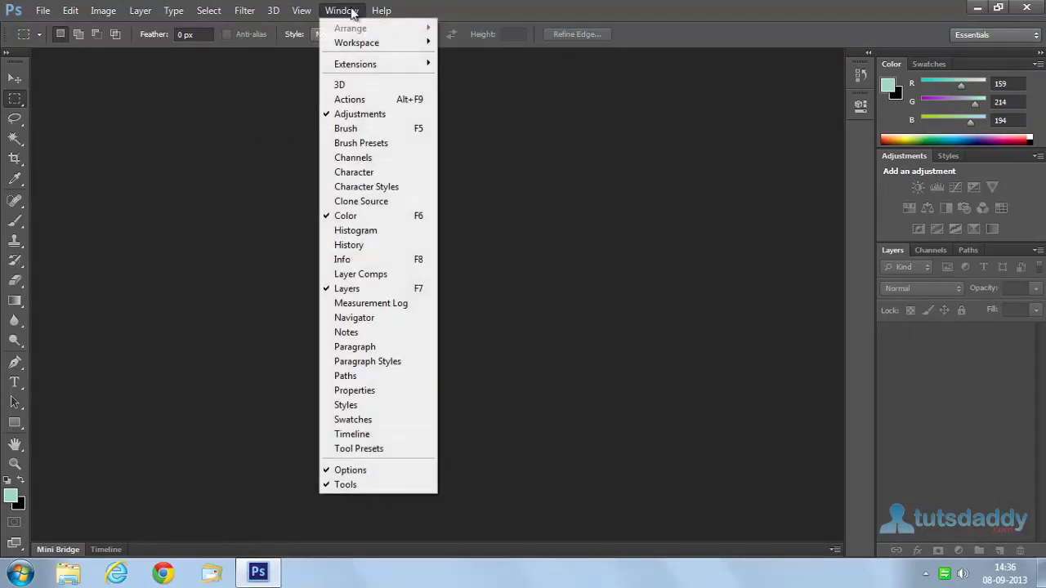
- Try the Move, Magic Wand and Eyedropper tools
{"action": "left_click", "coordinate": [437, 10]}
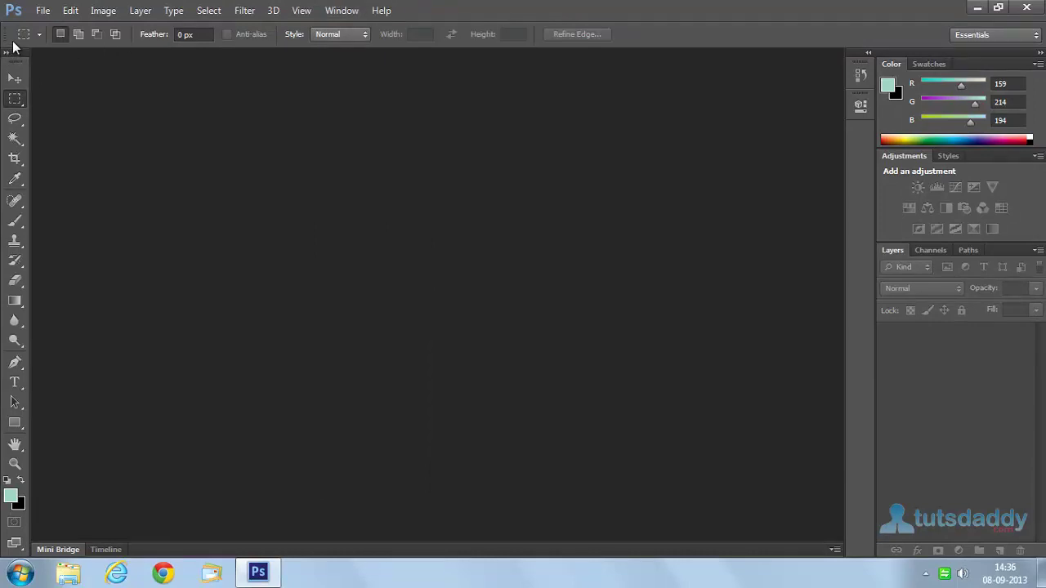
{"action": "left_click", "coordinate": [14, 78]}
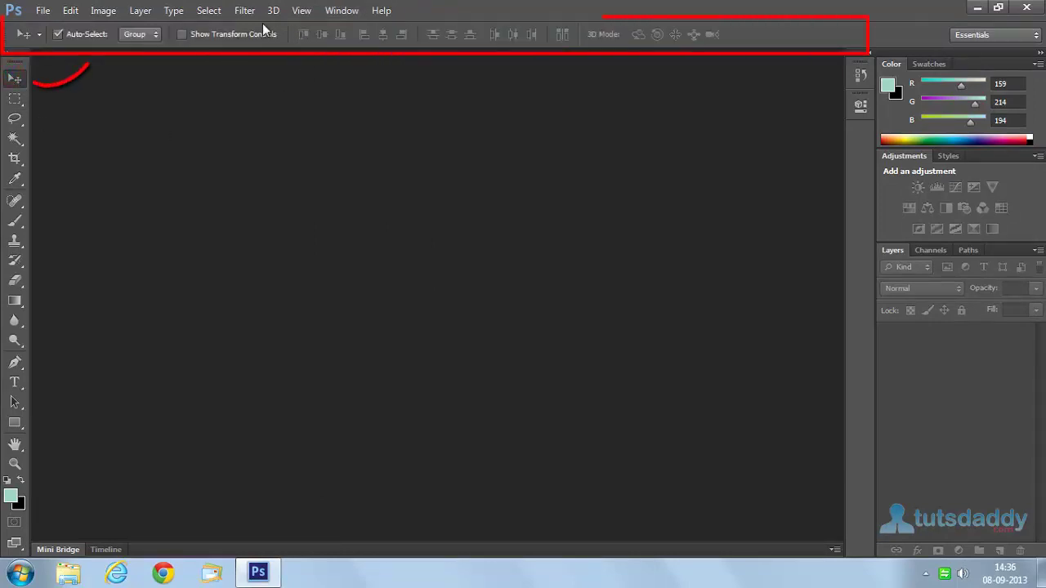
{"action": "left_click", "coordinate": [15, 140]}
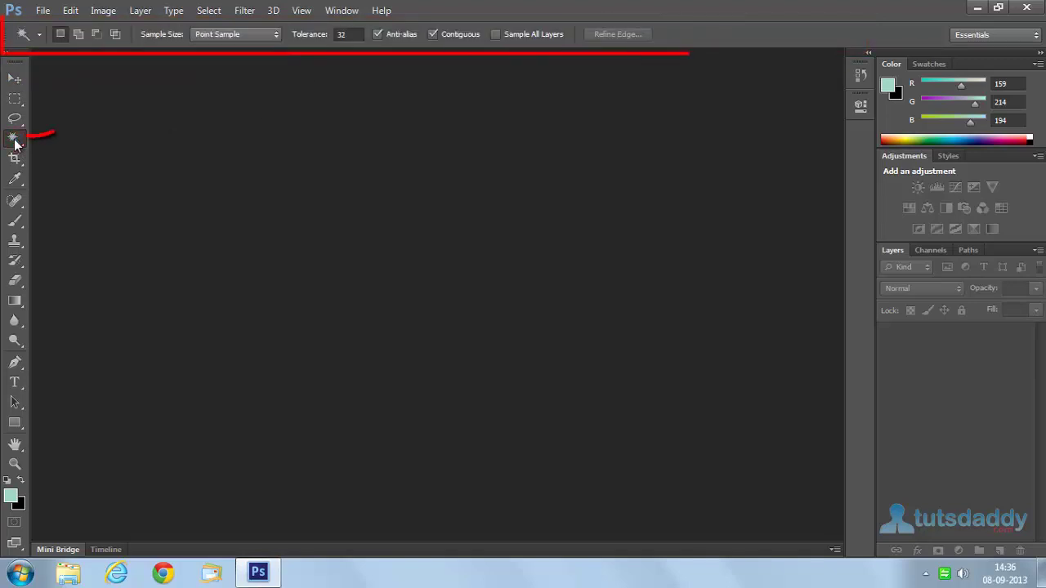
{"action": "left_click", "coordinate": [16, 179]}
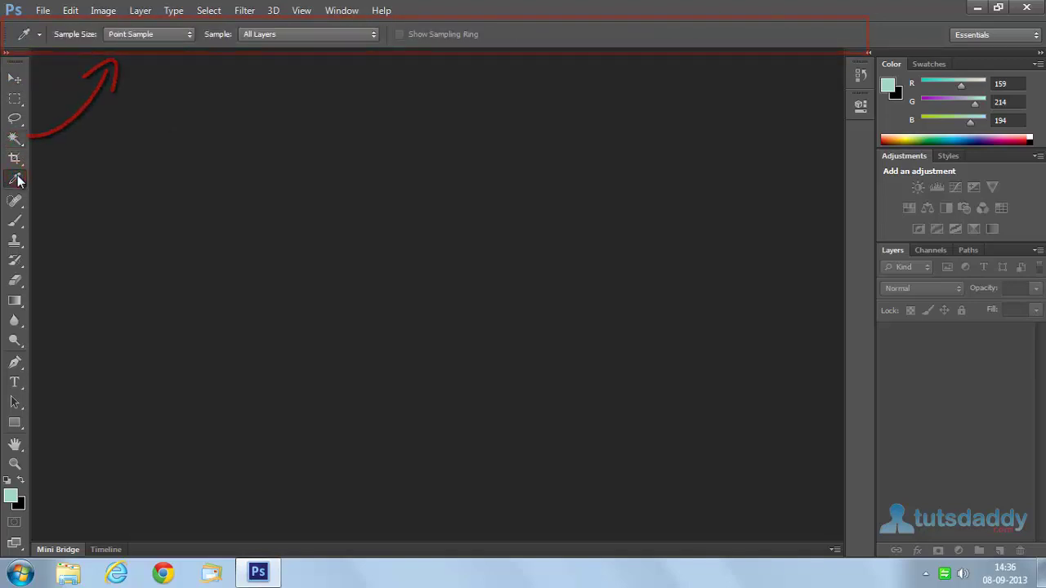
- Hide the tool options bar via Window > Options, then show it again
{"action": "left_click", "coordinate": [335, 11]}
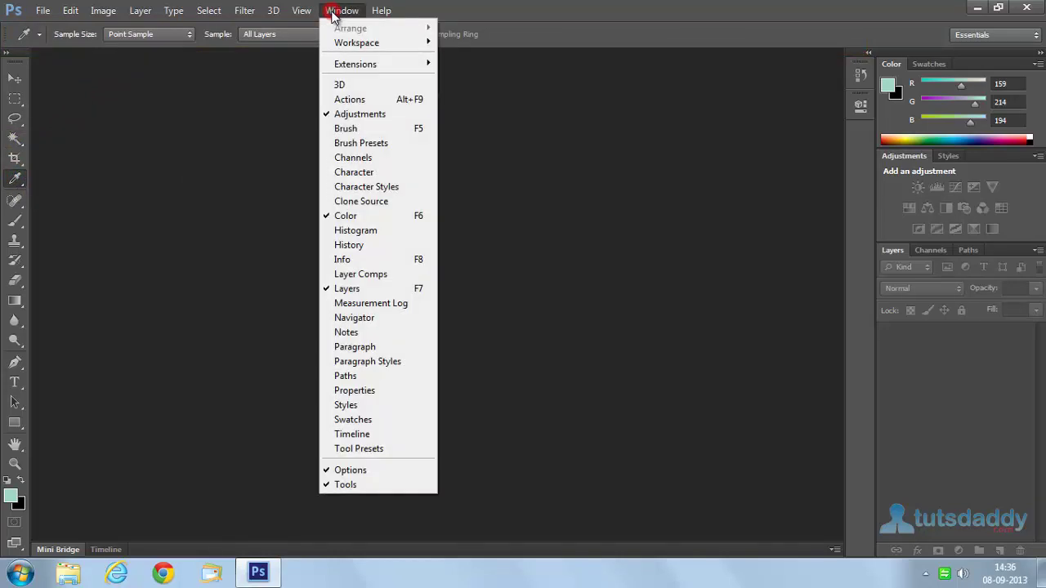
{"action": "left_click", "coordinate": [332, 470]}
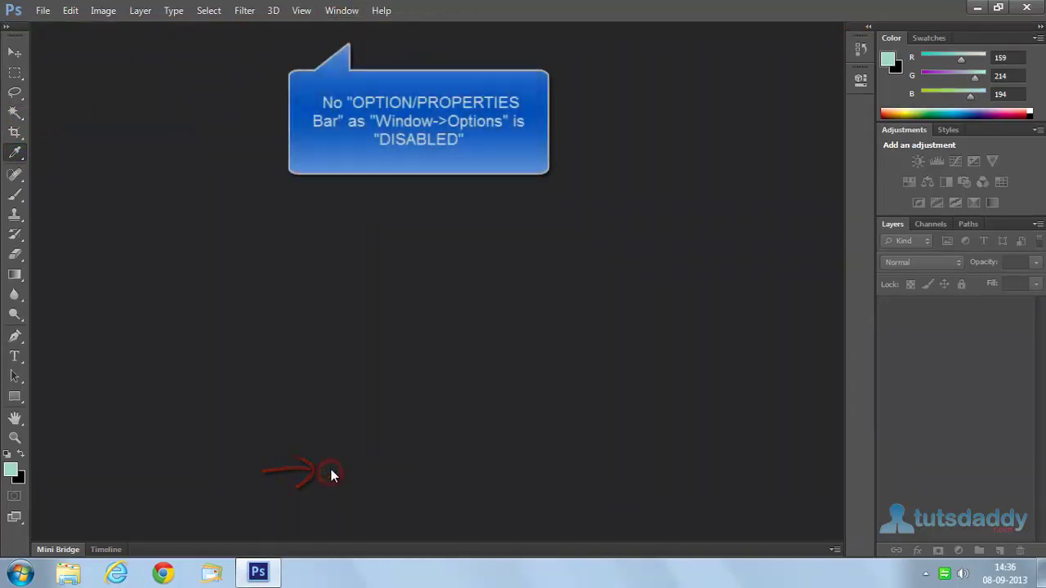
{"action": "left_click", "coordinate": [341, 11]}
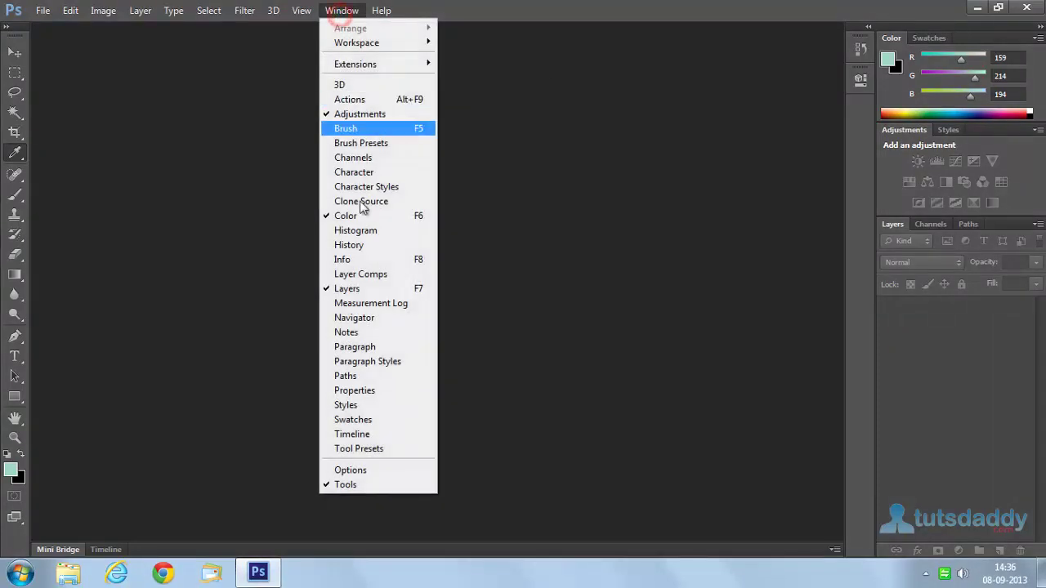
{"action": "left_click", "coordinate": [361, 469]}
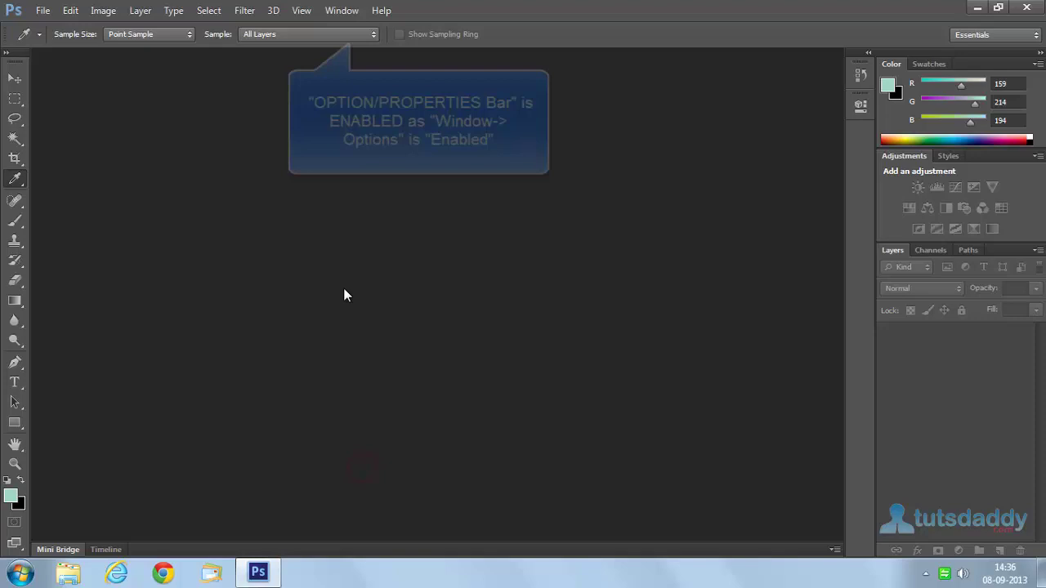
- Settle on the Move tool after trying Rectangular Marquee, then hide the Tools panel
{"action": "left_click", "coordinate": [14, 79]}
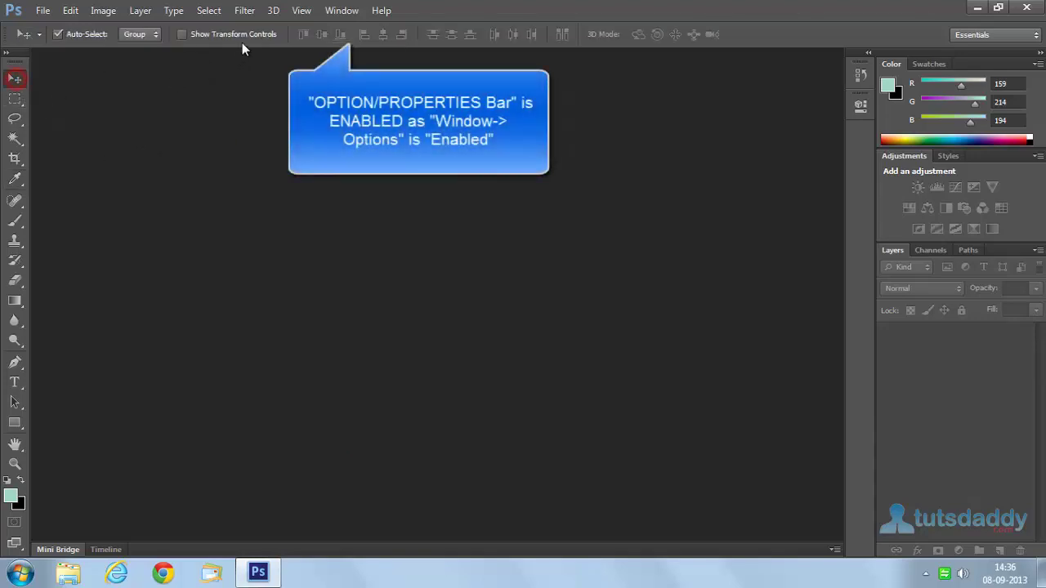
{"action": "left_click", "coordinate": [15, 100]}
{"action": "left_click", "coordinate": [13, 82]}
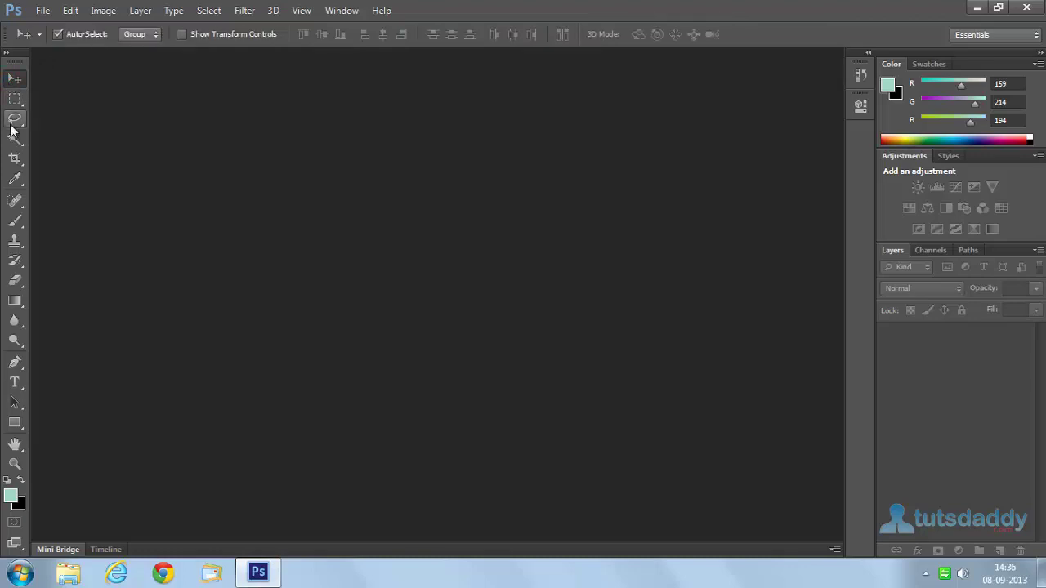
{"action": "left_click", "coordinate": [340, 11]}
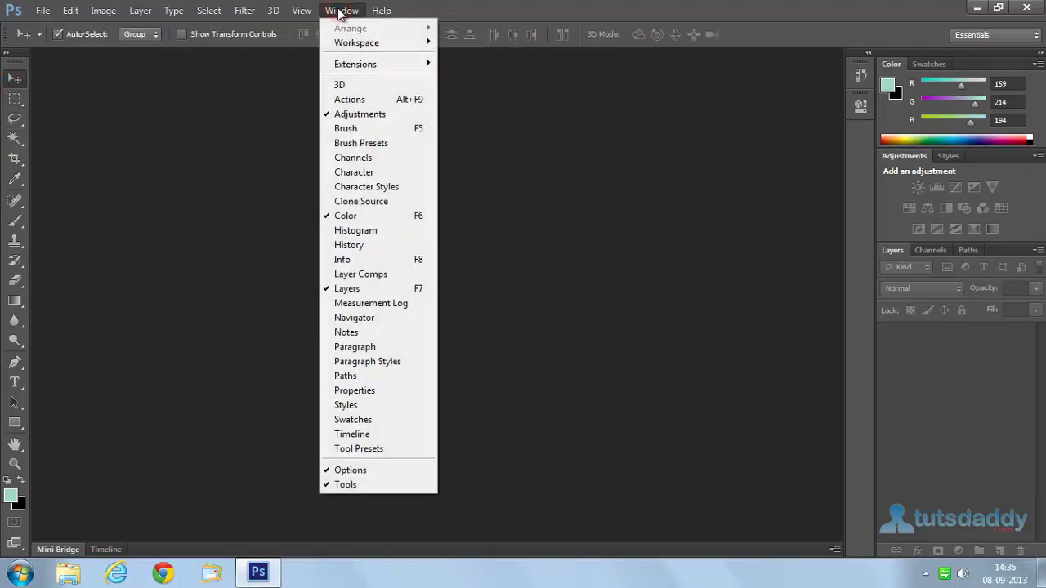
{"action": "left_click", "coordinate": [357, 488]}
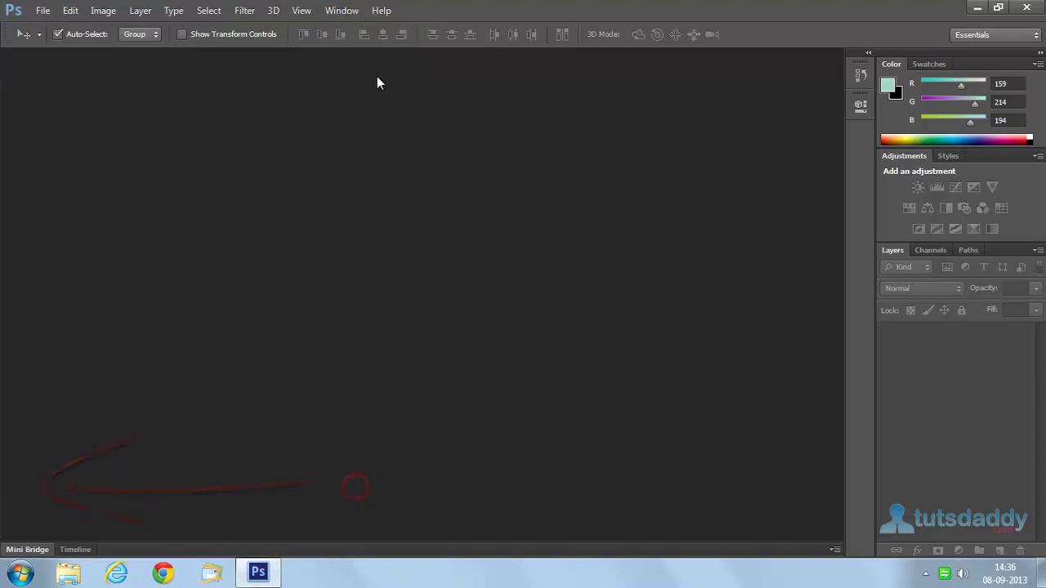
{"action": "left_click", "coordinate": [342, 11]}
- Restore the Tools panel in two columns and try the Lasso variants, Crop and Clone Stamp tools
{"action": "left_click", "coordinate": [366, 488]}
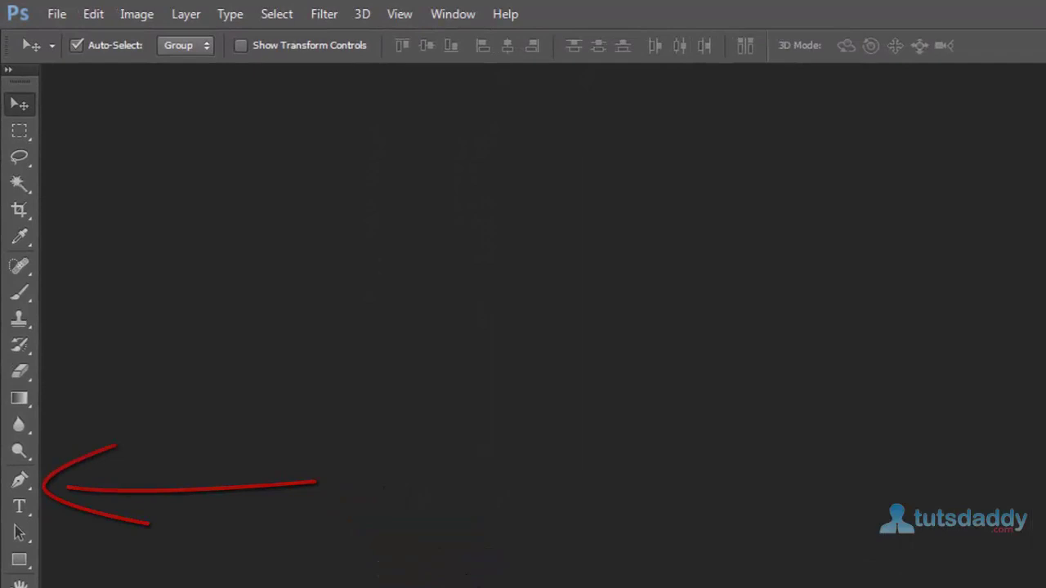
{"action": "left_click", "coordinate": [9, 70]}
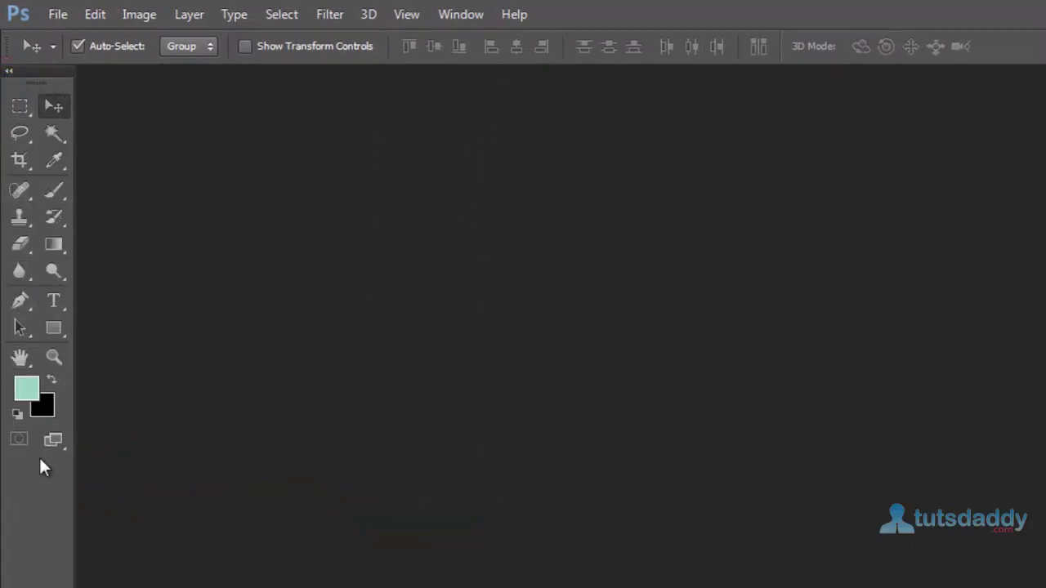
{"action": "right_click", "coordinate": [23, 134]}
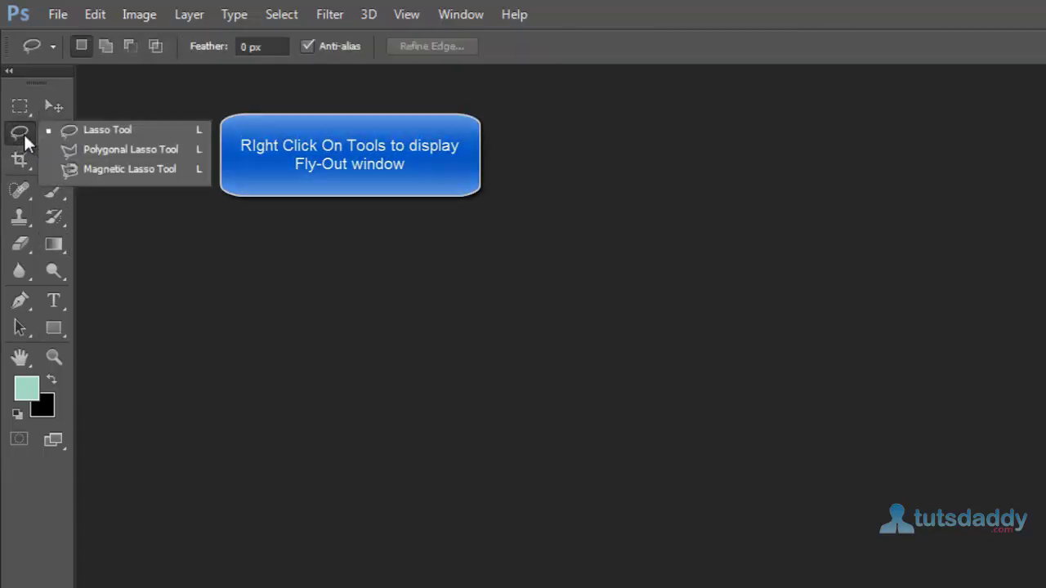
{"action": "left_click", "coordinate": [23, 162]}
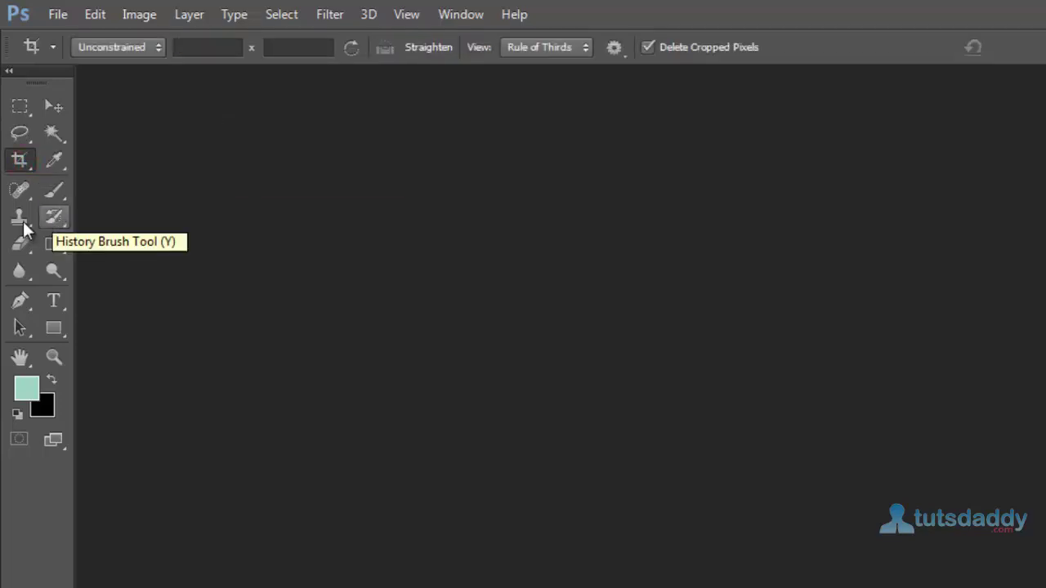
{"action": "left_click", "coordinate": [21, 219]}
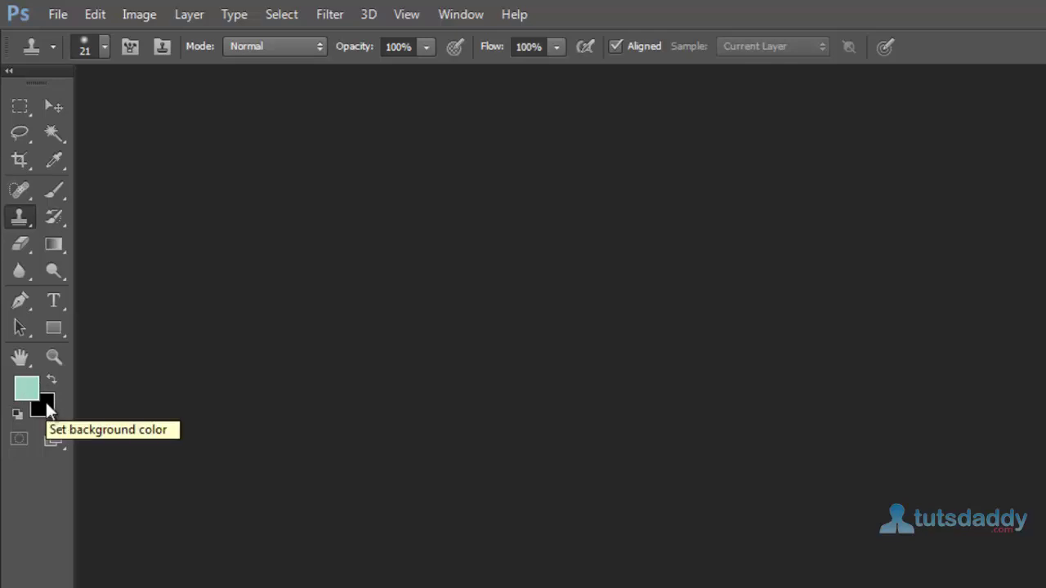
- Swap foreground and background colours with X, ending with mint foreground and black background
{"action": "key", "text": "x"}
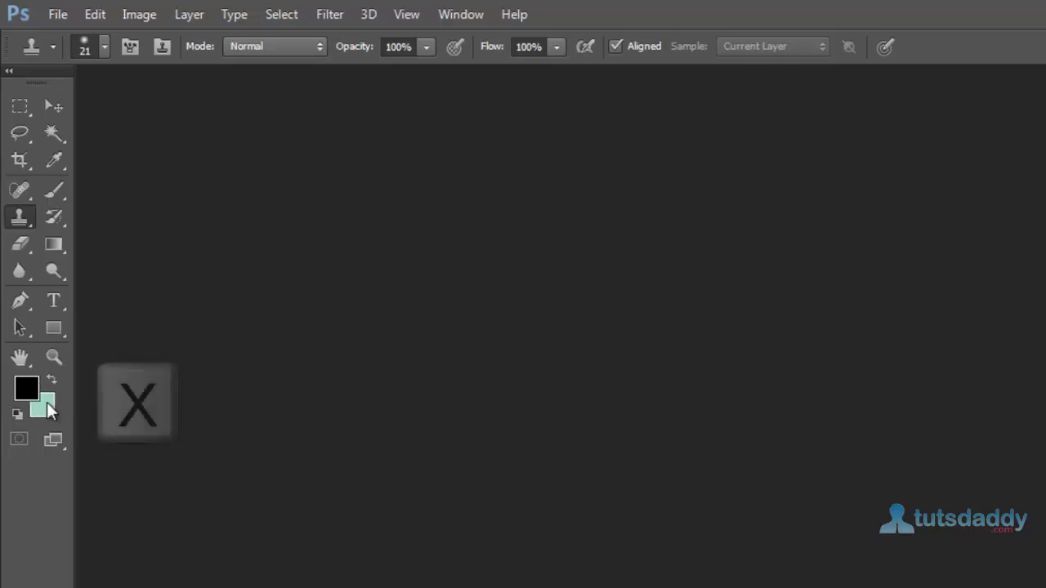
{"action": "key", "text": "x"}
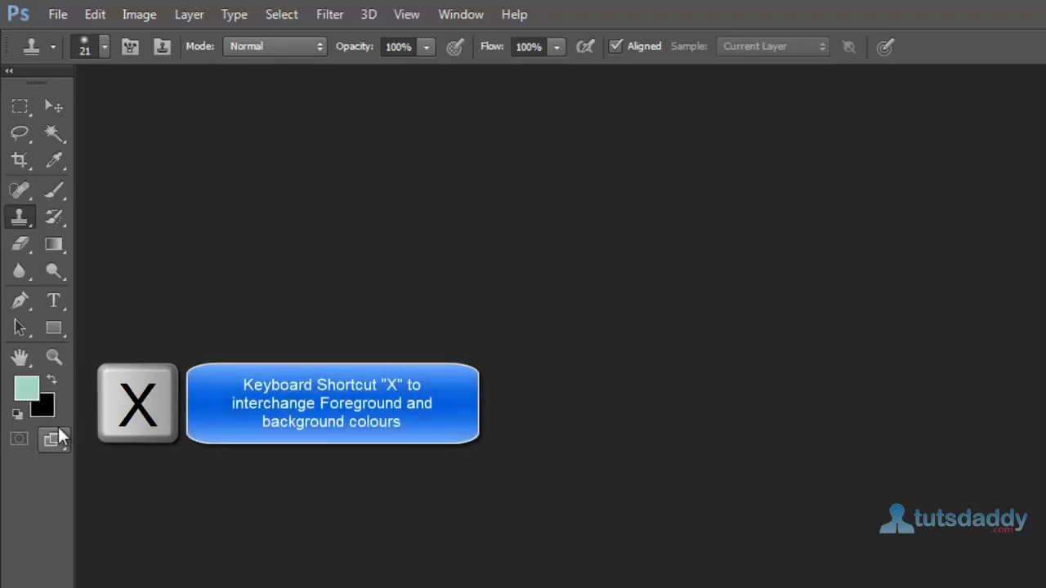
{"action": "key", "text": "x"}
{"action": "key", "text": "x"}
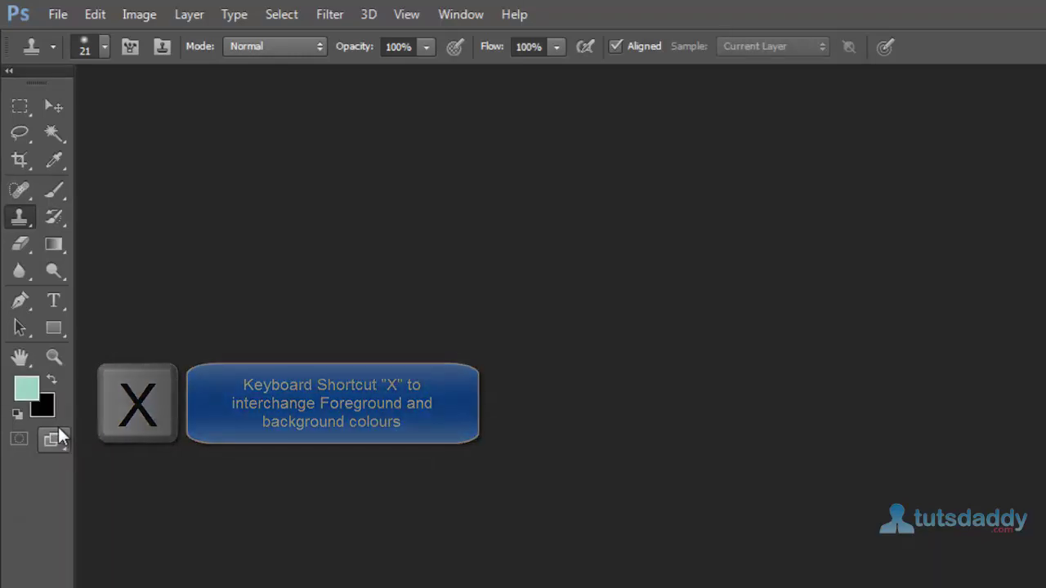
- Reset colours to black and white, then set the foreground to red ff0101 in the Color Picker
{"action": "key", "text": "d"}
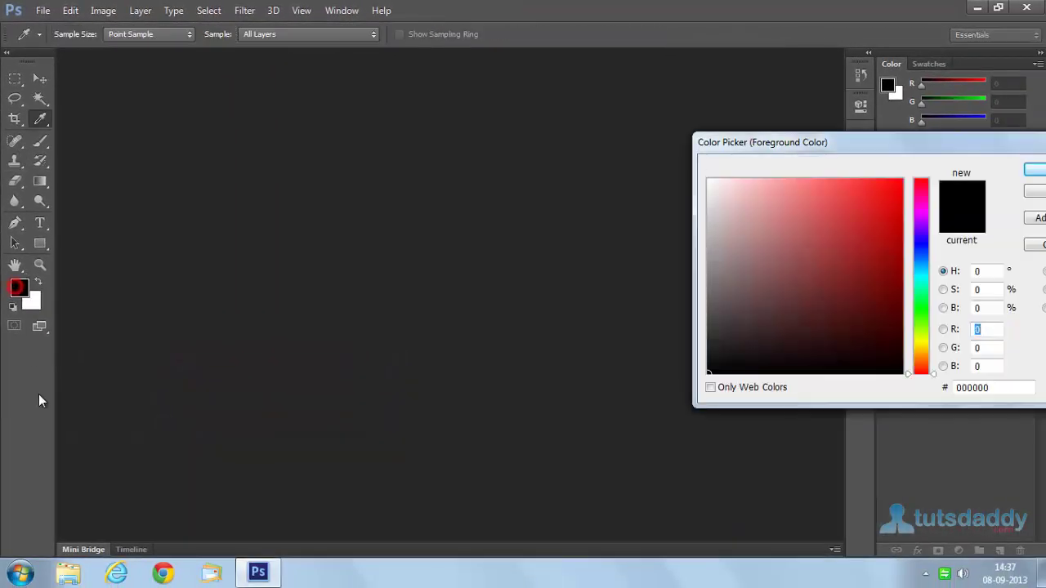
{"action": "left_click_drag", "start_coordinate": [768, 143], "coordinate": [464, 115]}
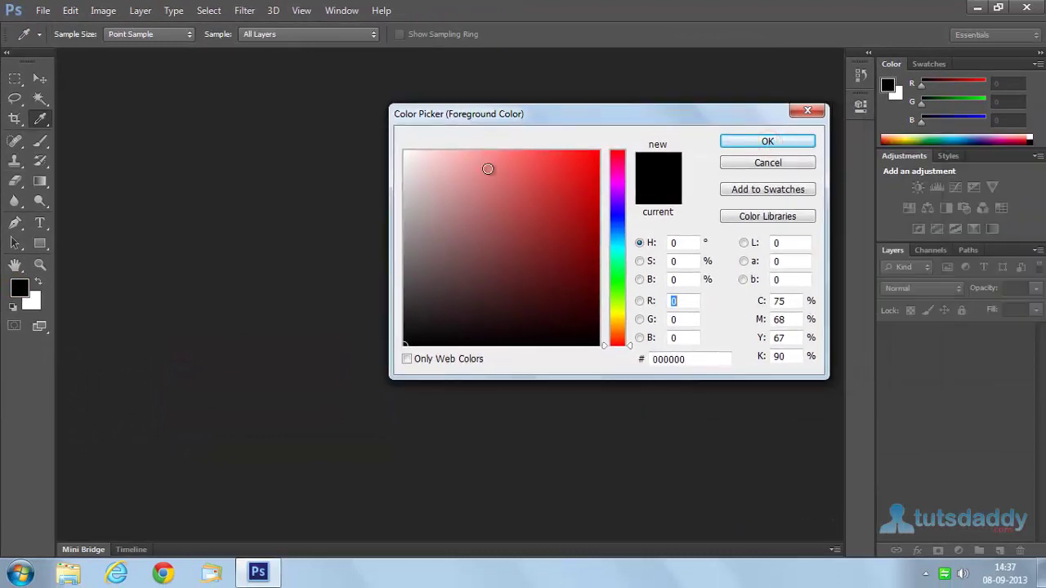
{"action": "left_click_drag", "start_coordinate": [488, 187], "coordinate": [500, 181]}
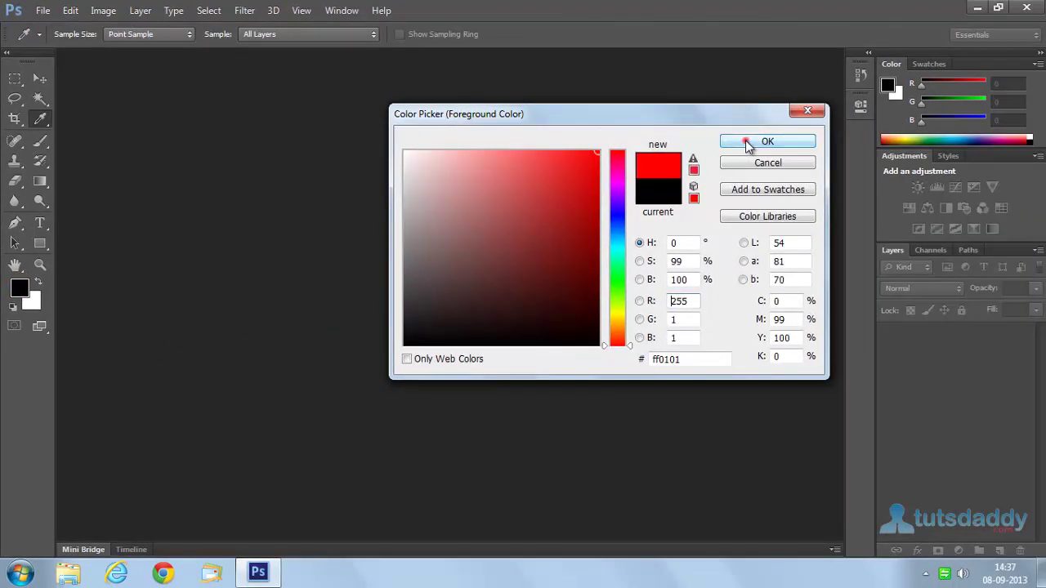
{"action": "left_click", "coordinate": [746, 141]}
{"action": "key", "text": "s"}
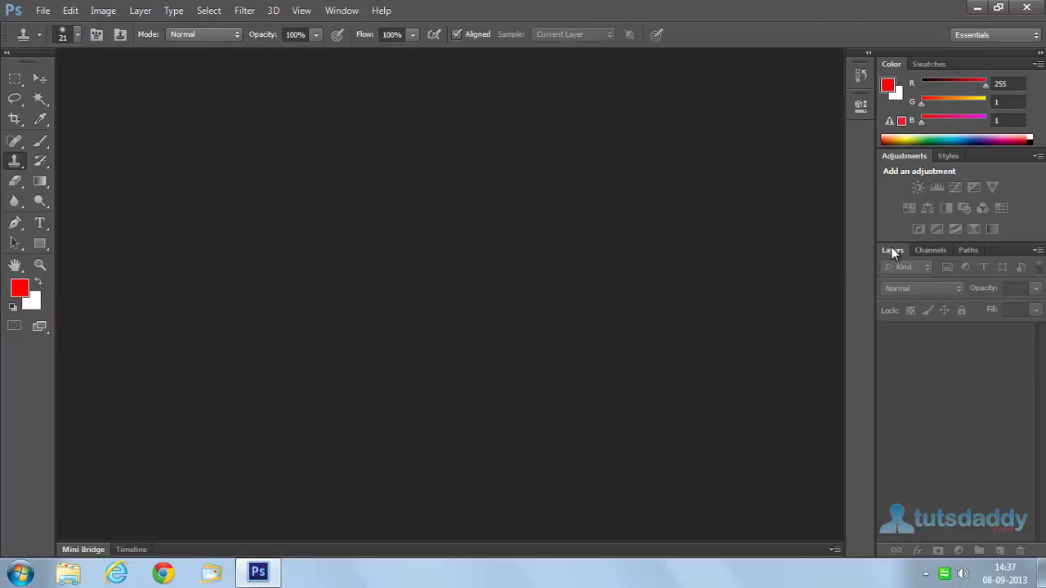
- Float the Layers panel, toggle it off and on via Window, and enlarge it
{"action": "left_click_drag", "start_coordinate": [892, 253], "coordinate": [576, 116]}
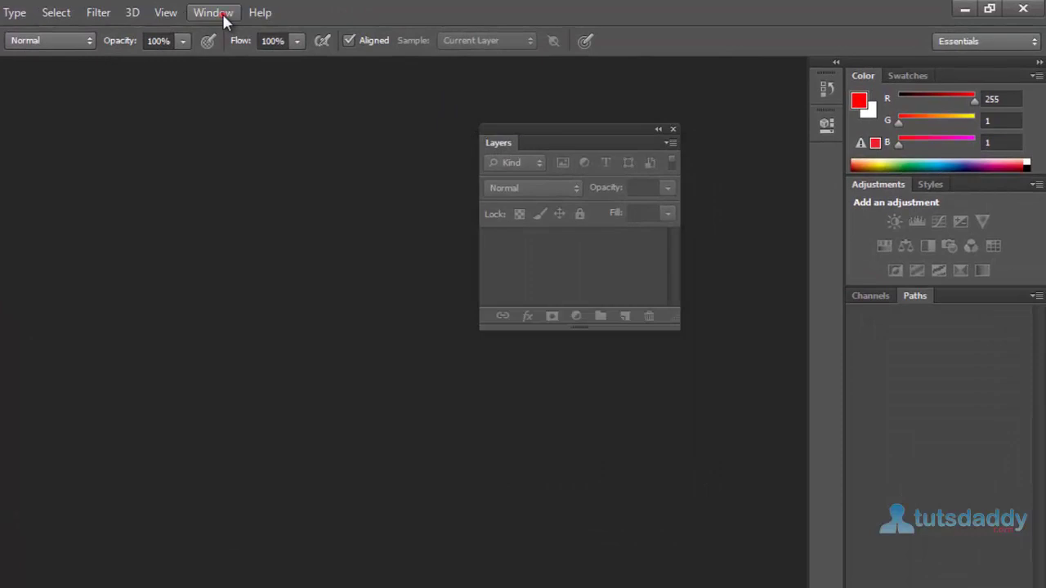
{"action": "left_click", "coordinate": [223, 15]}
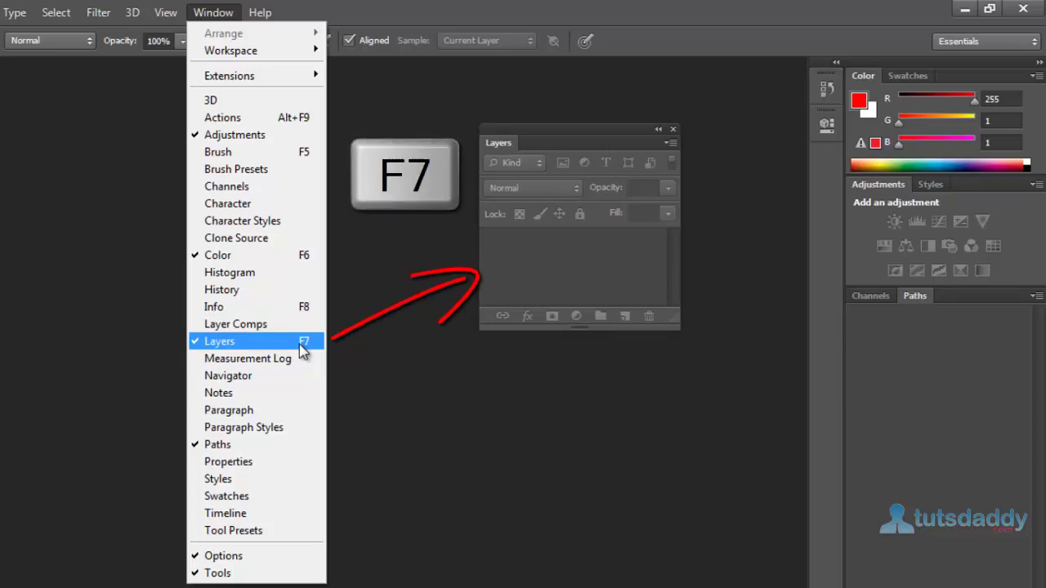
{"action": "left_click", "coordinate": [299, 343]}
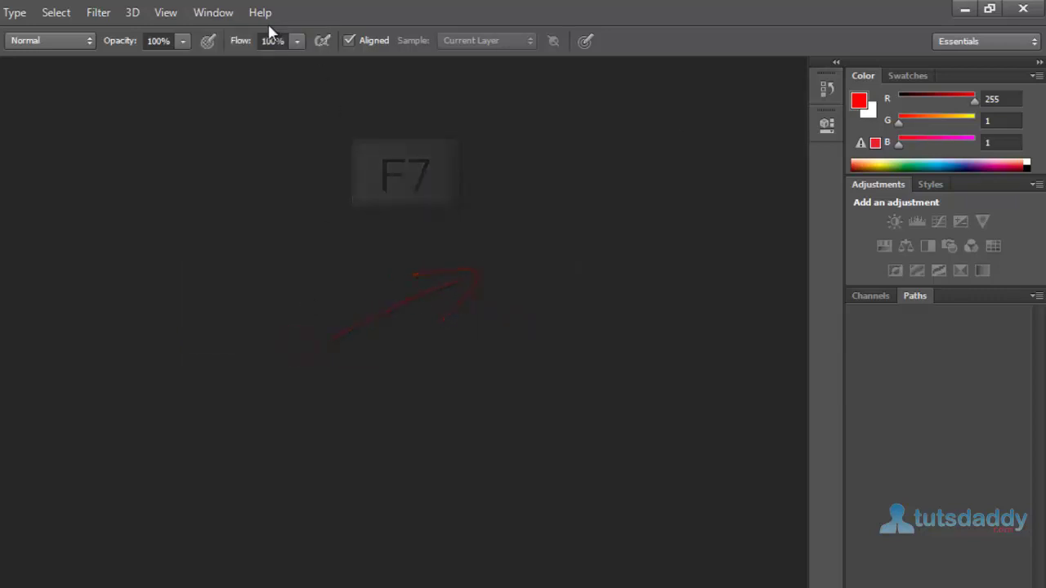
{"action": "left_click", "coordinate": [201, 13]}
{"action": "left_click", "coordinate": [250, 344]}
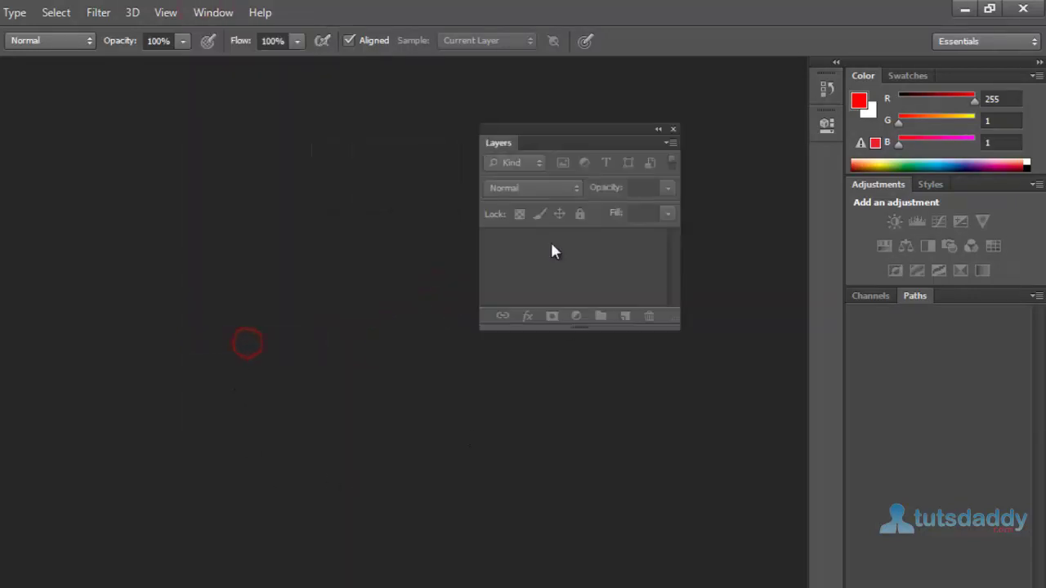
{"action": "left_click_drag", "start_coordinate": [675, 318], "coordinate": [686, 505]}
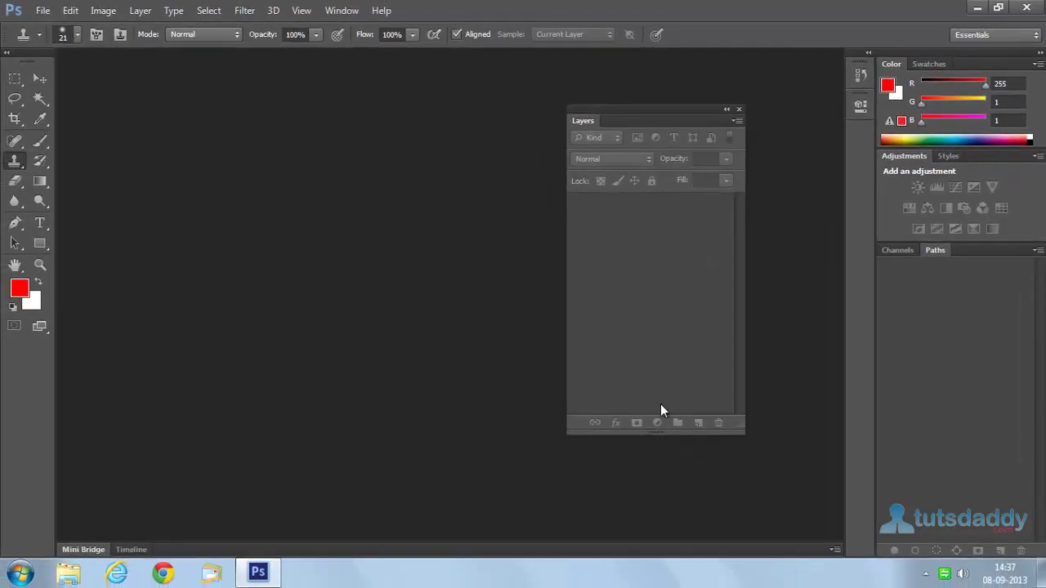
- Create a new Untitled-1 document with default settings, then add and delete Layer 1
{"action": "left_click", "coordinate": [43, 11]}
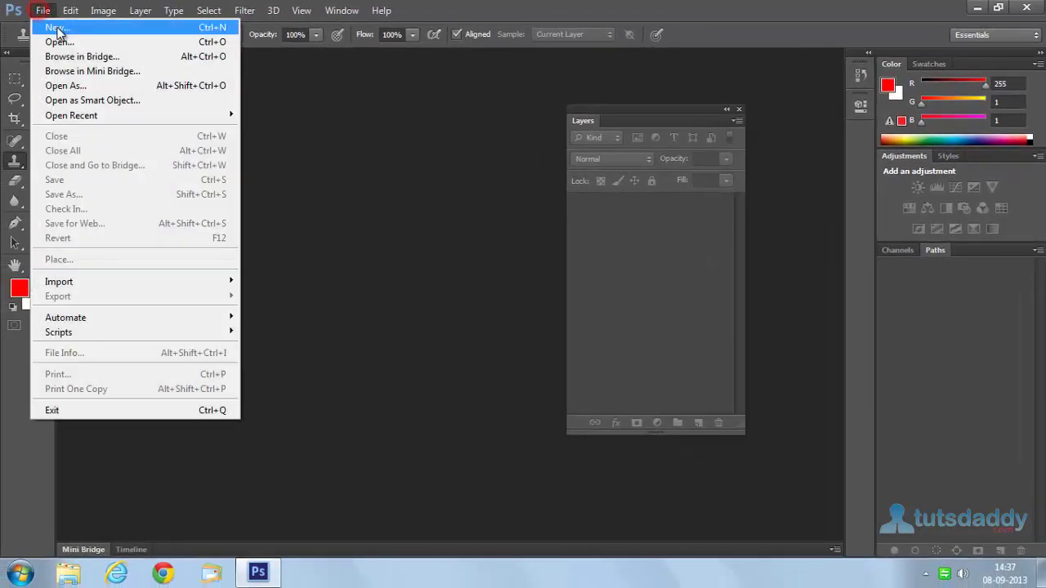
{"action": "left_click", "coordinate": [49, 28]}
{"action": "key", "text": "Return"}
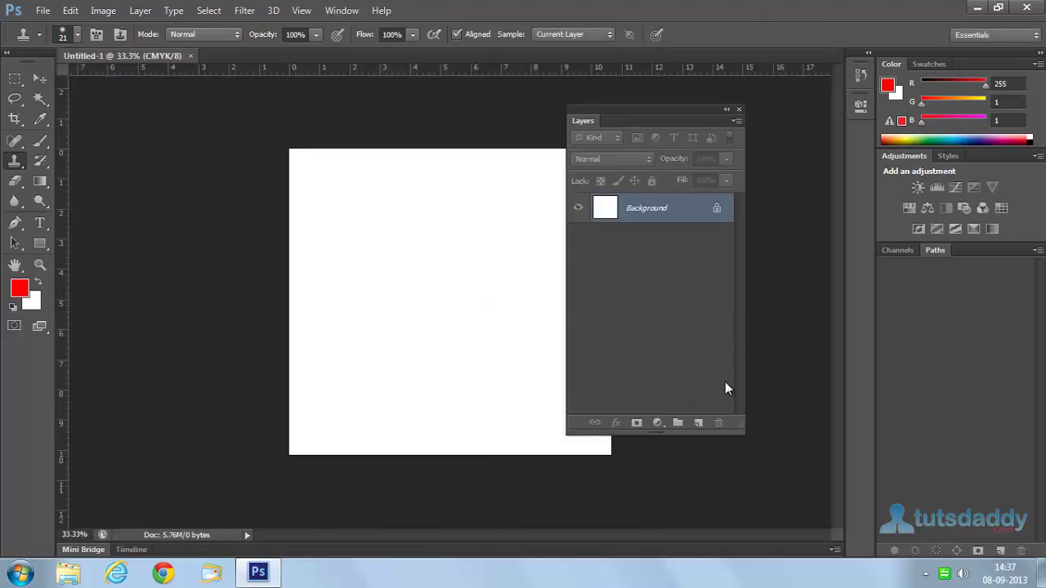
{"action": "left_click", "coordinate": [700, 423]}
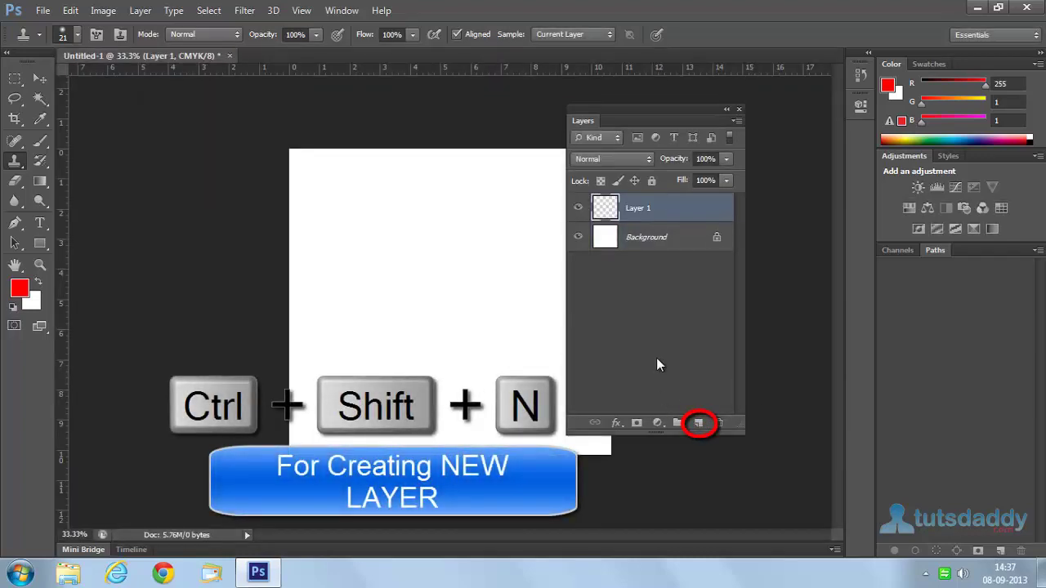
{"action": "key", "text": "Delete"}
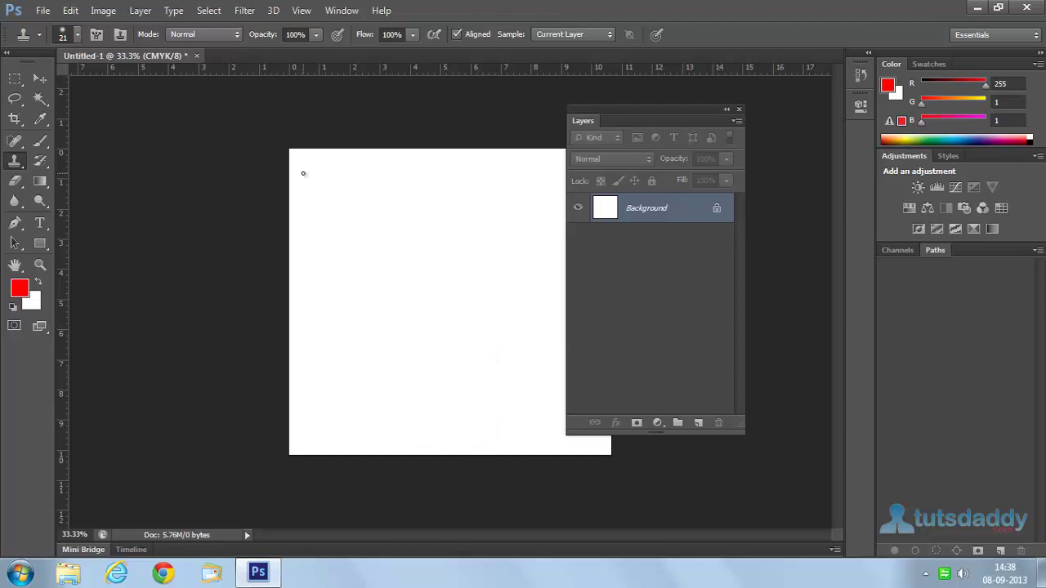
- Place the Koala photo into Untitled-1 as its own layer
{"action": "left_click", "coordinate": [42, 10]}
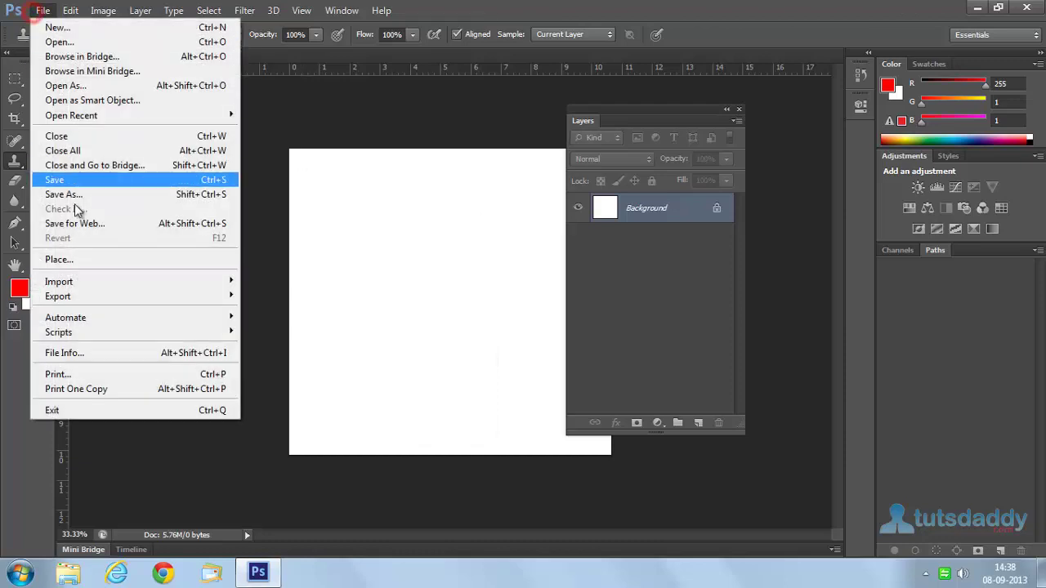
{"action": "left_click", "coordinate": [86, 260]}
{"action": "double_click", "coordinate": [532, 237]}
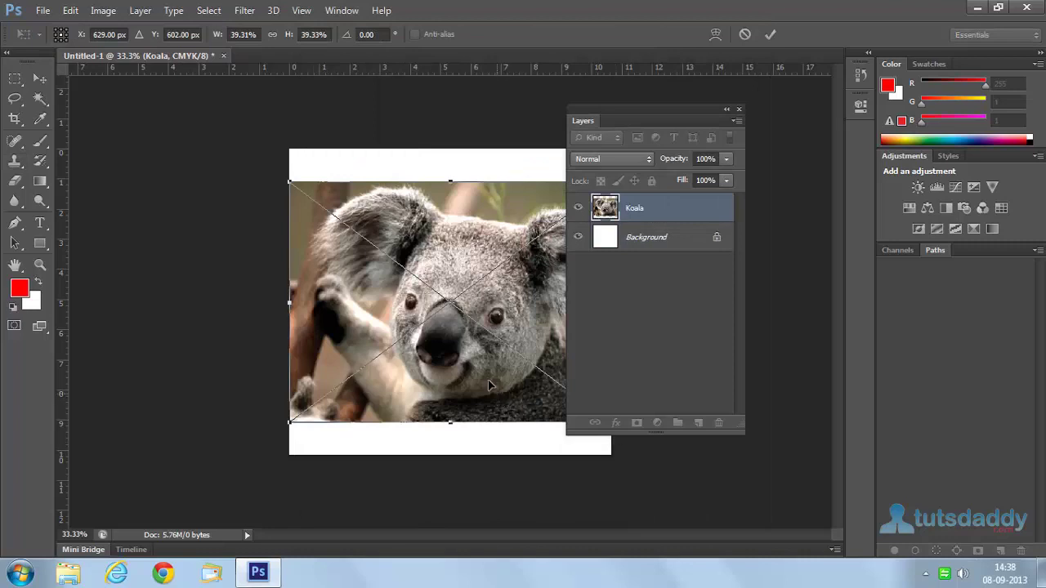
{"action": "key", "text": "Return"}
{"action": "key", "text": "s"}
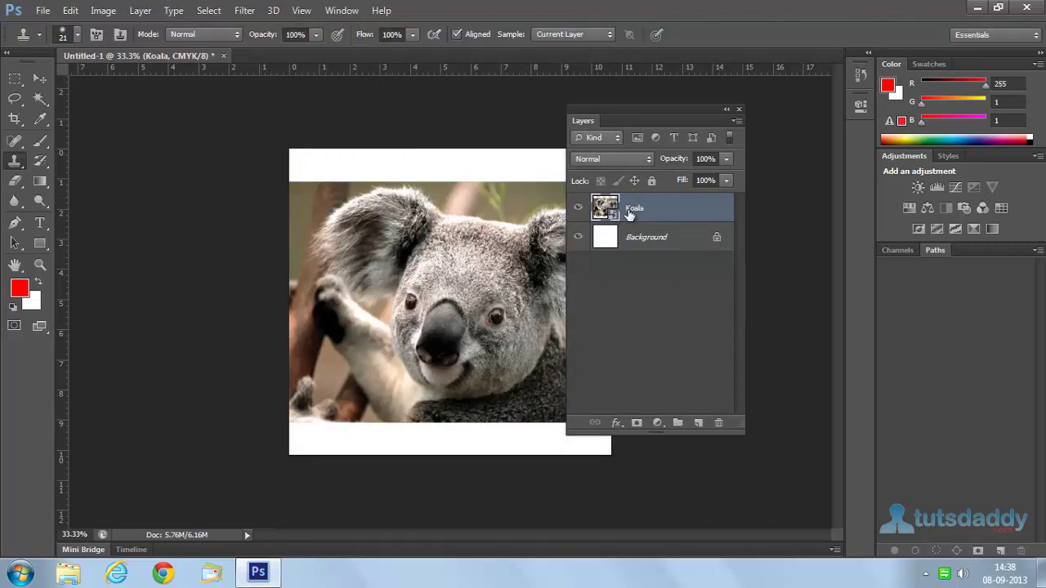
- With the Move tool, cycle Koala layer opacity through 10, 40, 60, 70, 90% back to 100%
{"action": "key", "text": "1"}
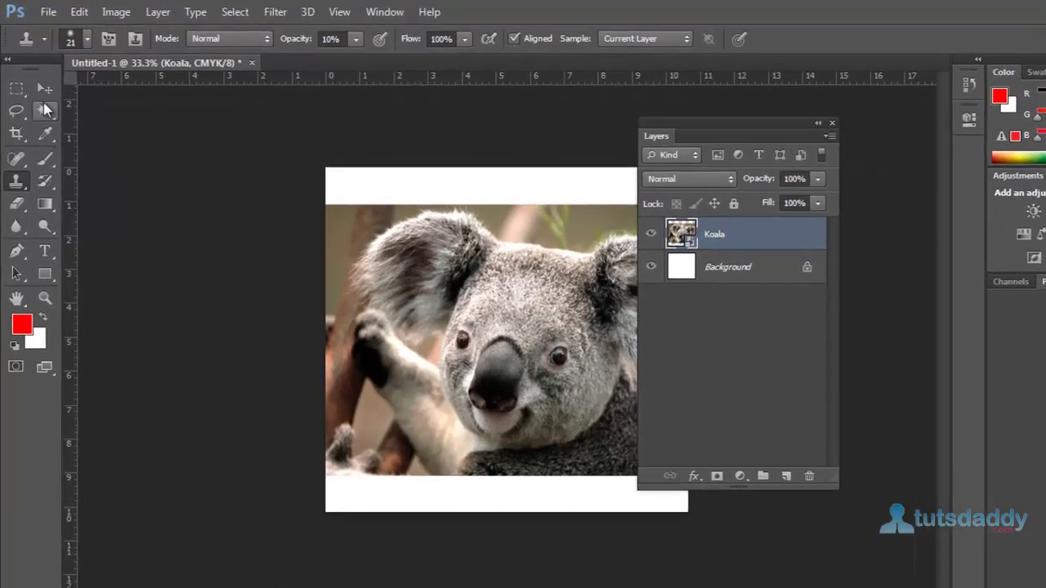
{"action": "key", "text": "v"}
{"action": "key", "text": "1"}
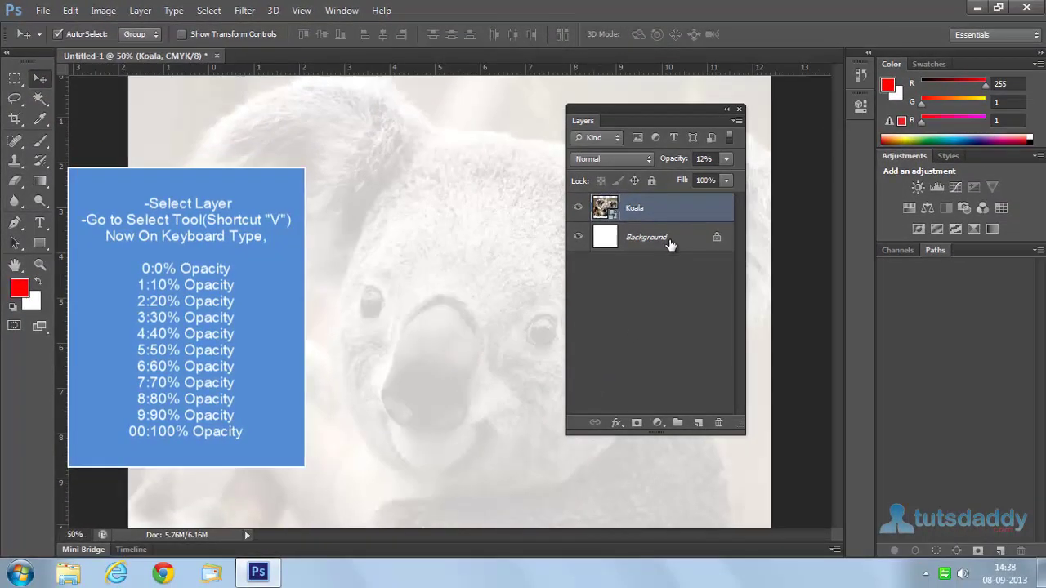
{"action": "key", "text": "ctrl+plus"}
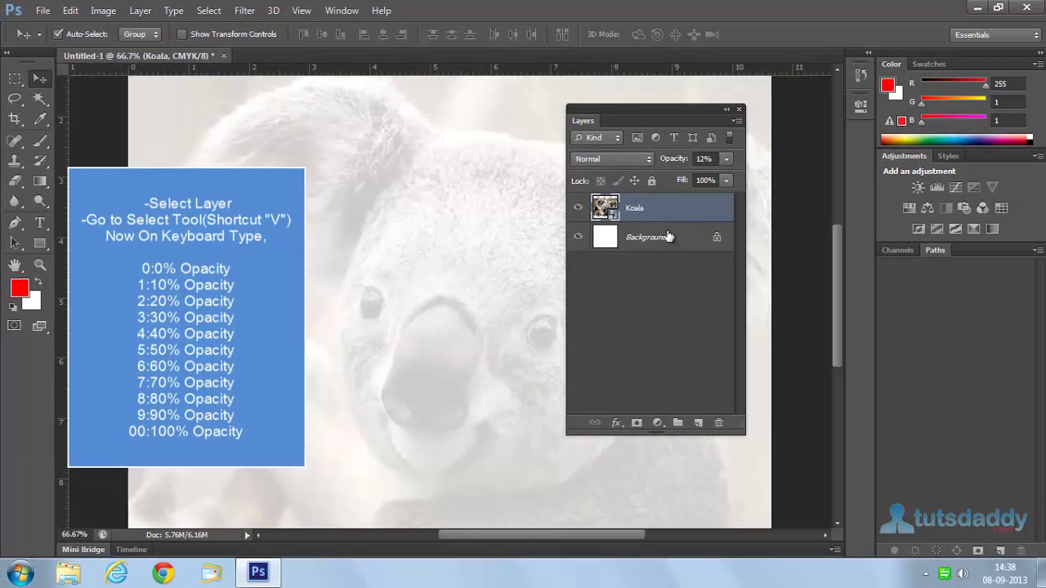
{"action": "key", "text": "4"}
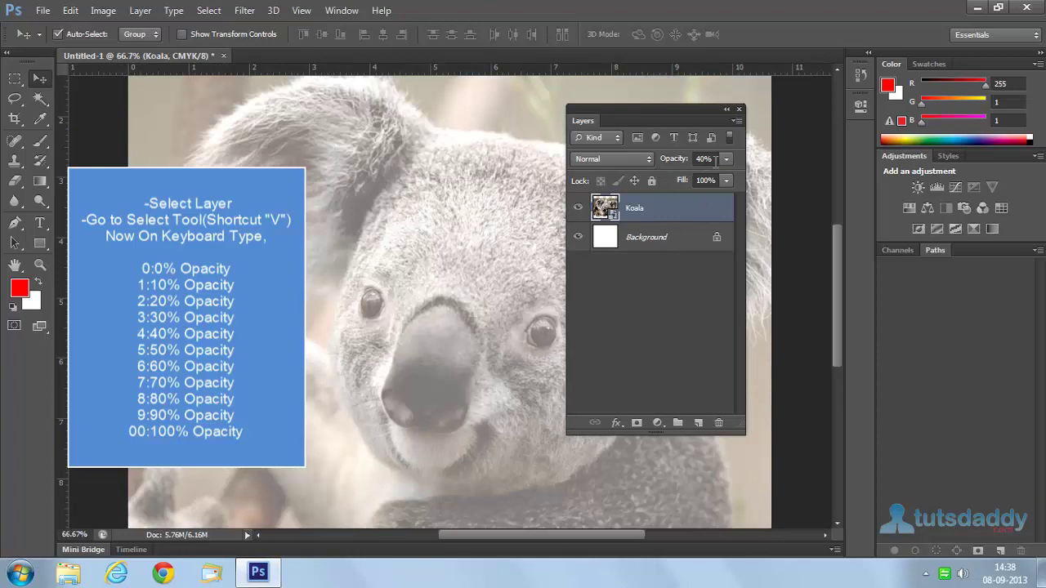
{"action": "key", "text": "6"}
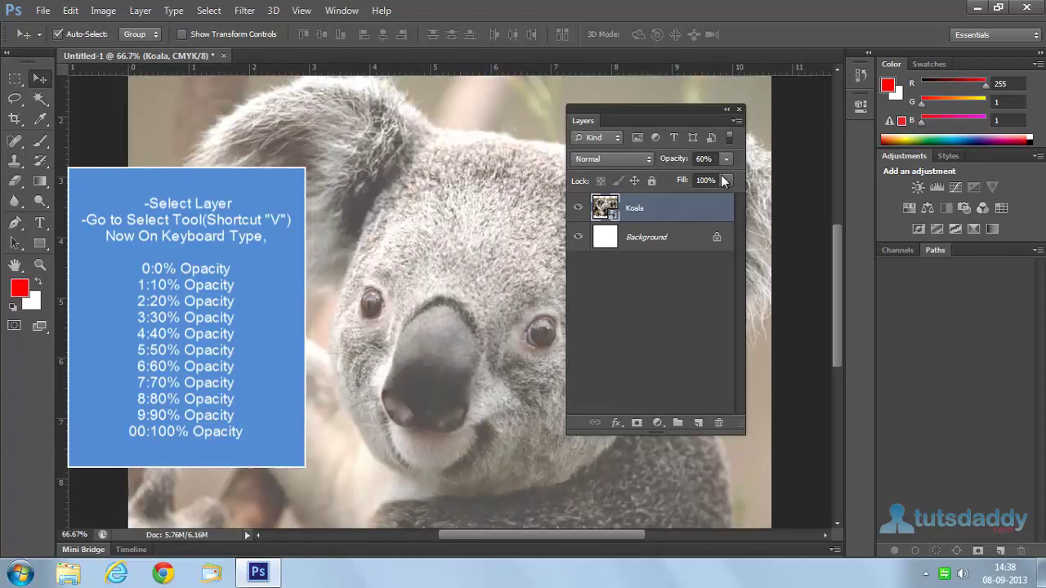
{"action": "key", "text": "7"}
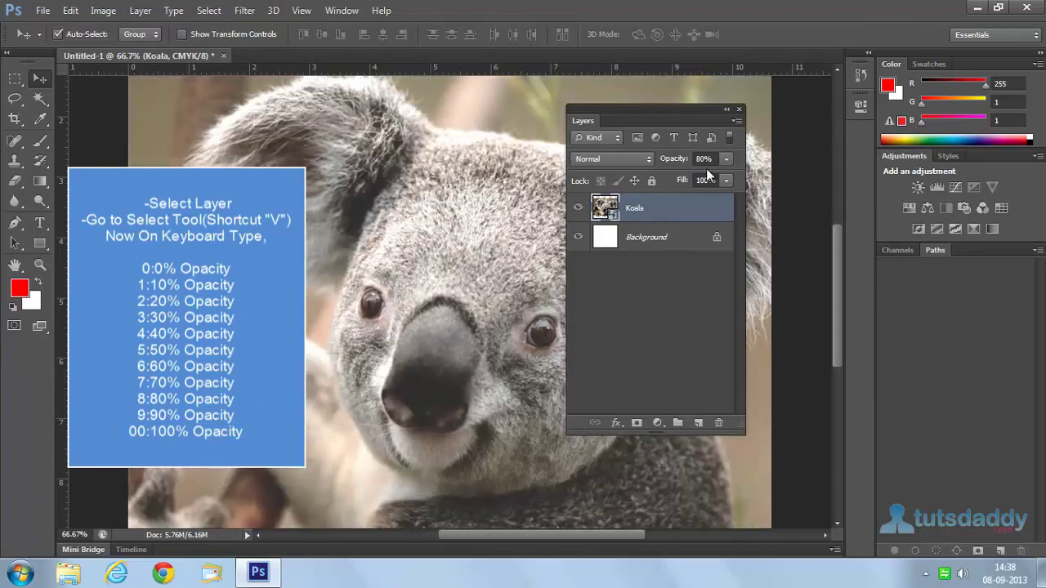
{"action": "key", "text": "9"}
{"action": "key", "text": "0"}
{"action": "key", "text": "0"}
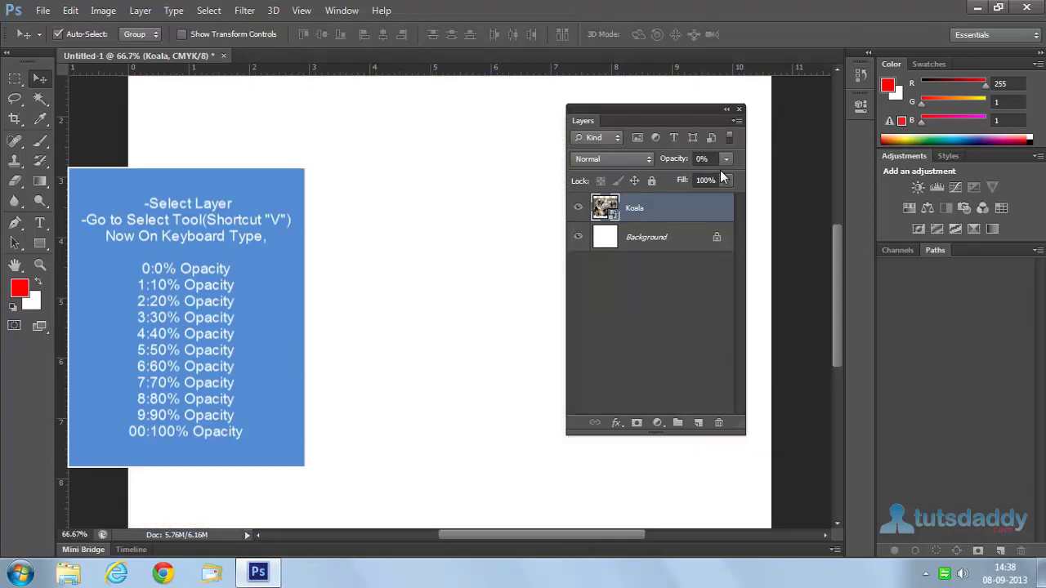
{"action": "key", "text": "0"}
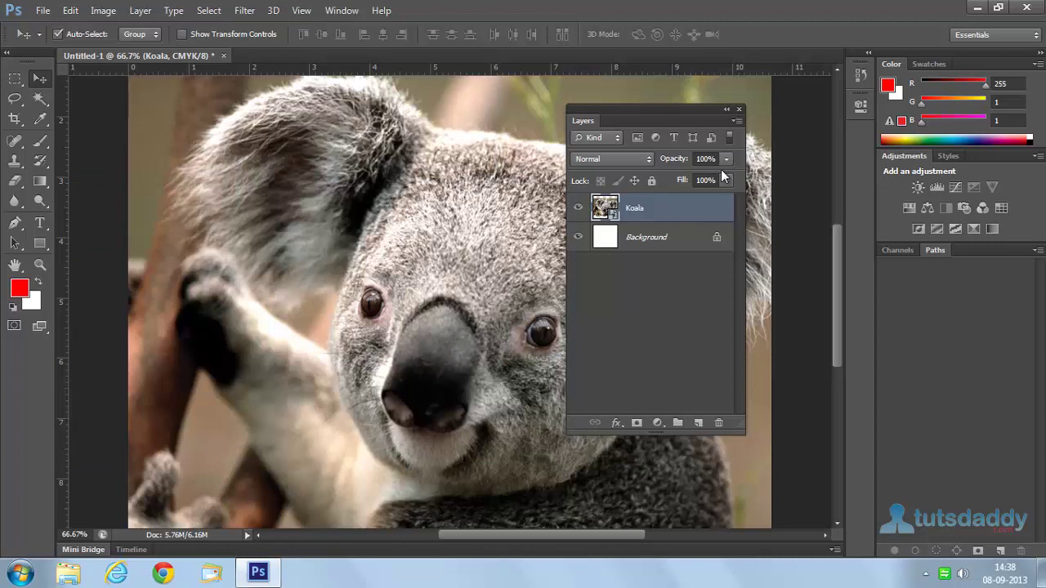
- Fill the Background layer with red and set the Koala layer to Luminosity blend mode
{"action": "left_click", "coordinate": [663, 237]}
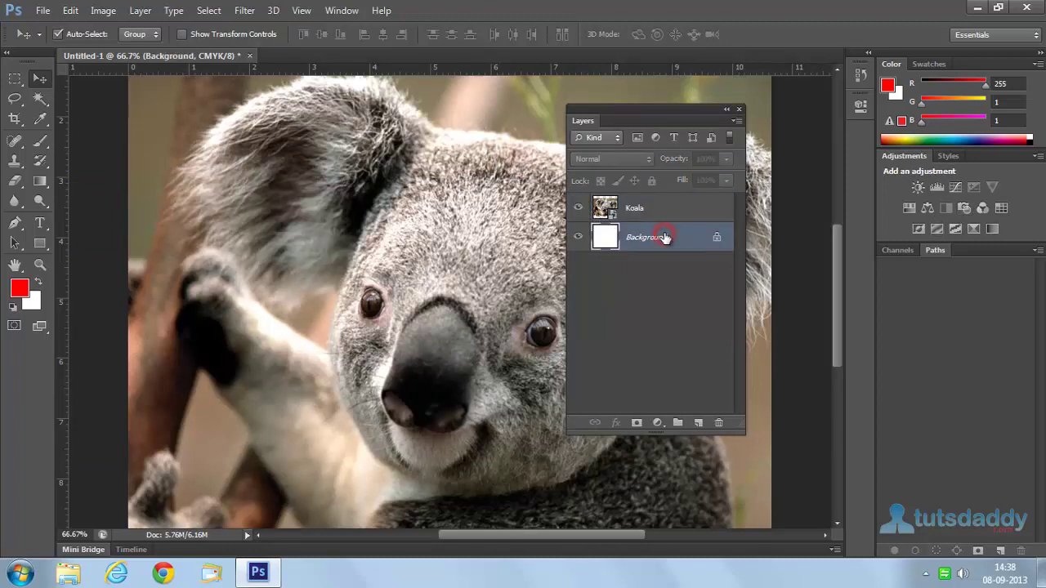
{"action": "key", "text": "alt+BackSpace"}
{"action": "left_click", "coordinate": [653, 209]}
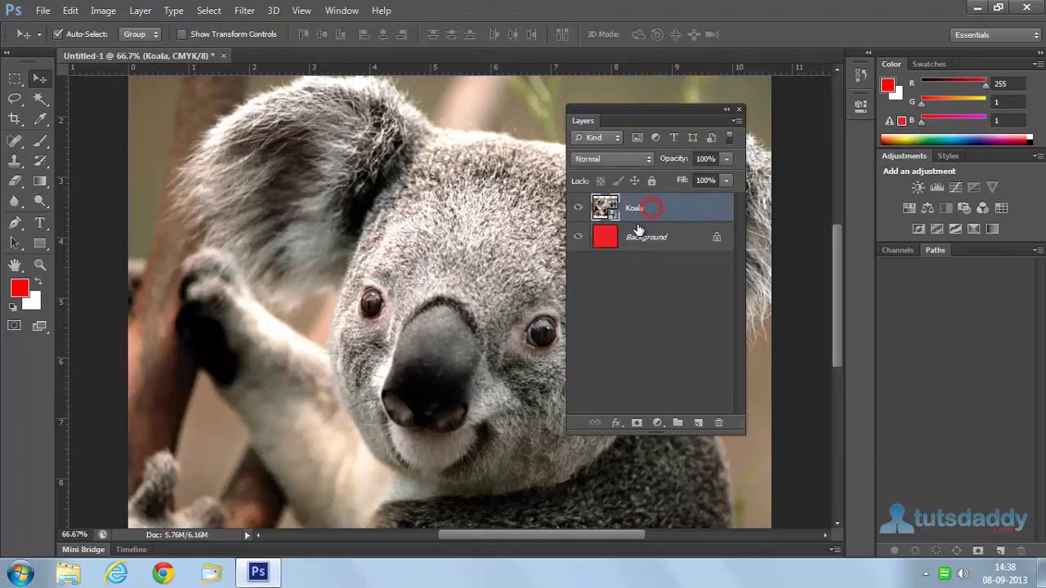
{"action": "left_click", "coordinate": [614, 160]}
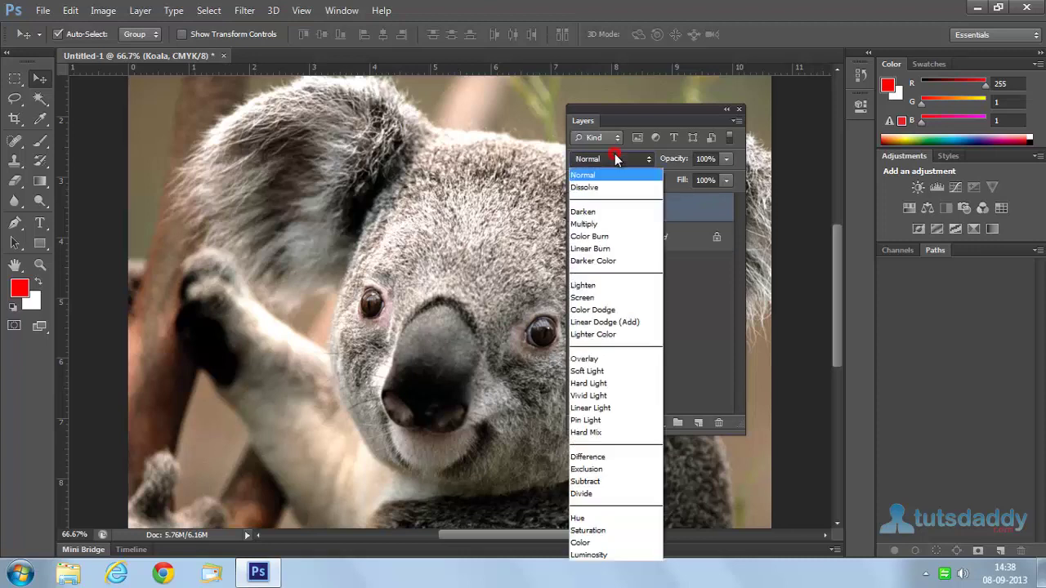
{"action": "left_click", "coordinate": [609, 555]}
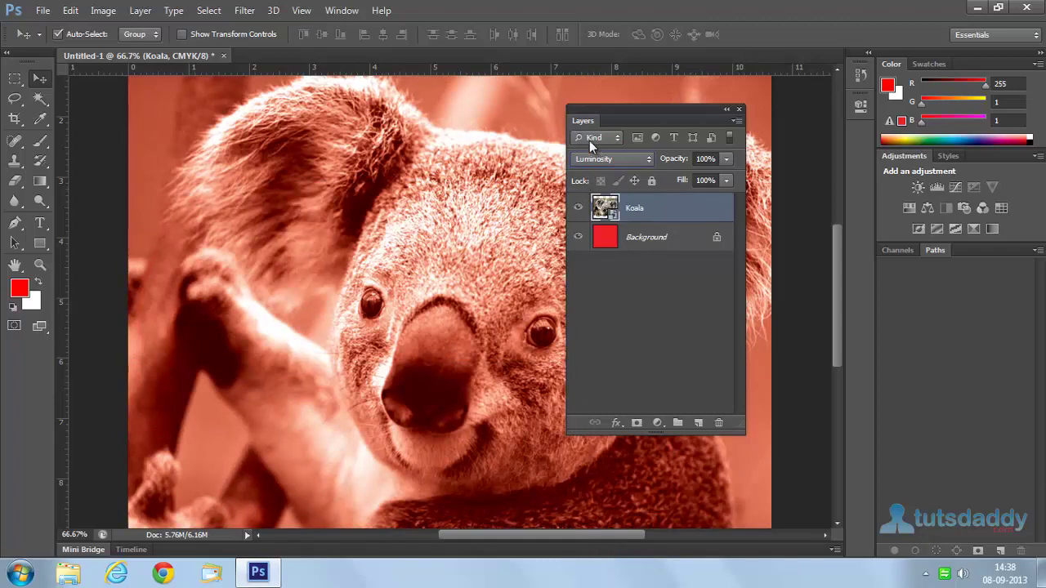
- Try Darken, Multiply and Color Burn on the Koala layer, then return to Luminosity
{"action": "left_click", "coordinate": [595, 163]}
{"action": "left_click", "coordinate": [606, 205]}
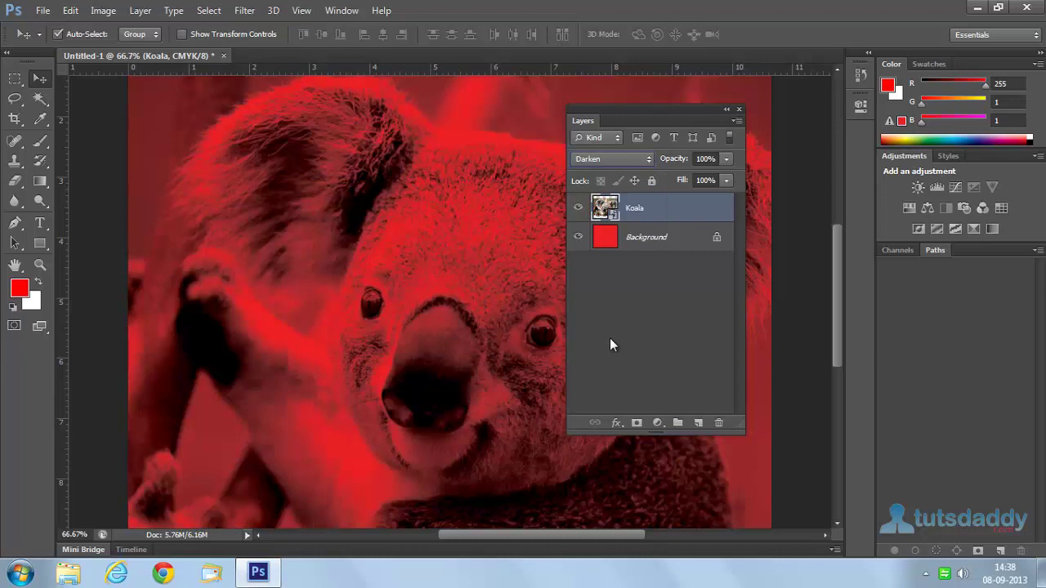
{"action": "left_click", "coordinate": [589, 159]}
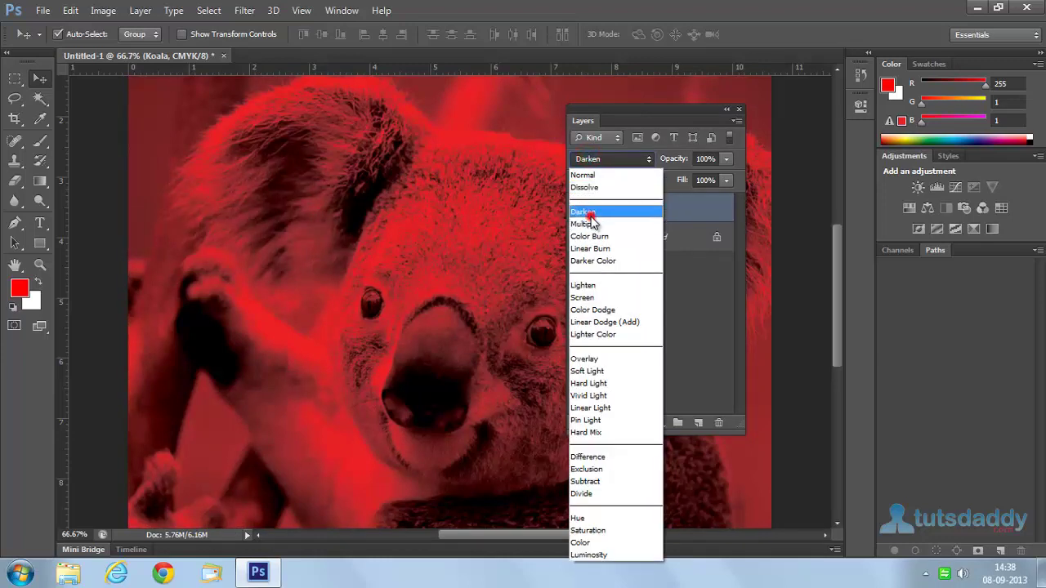
{"action": "left_click", "coordinate": [593, 225]}
{"action": "left_click", "coordinate": [589, 159]}
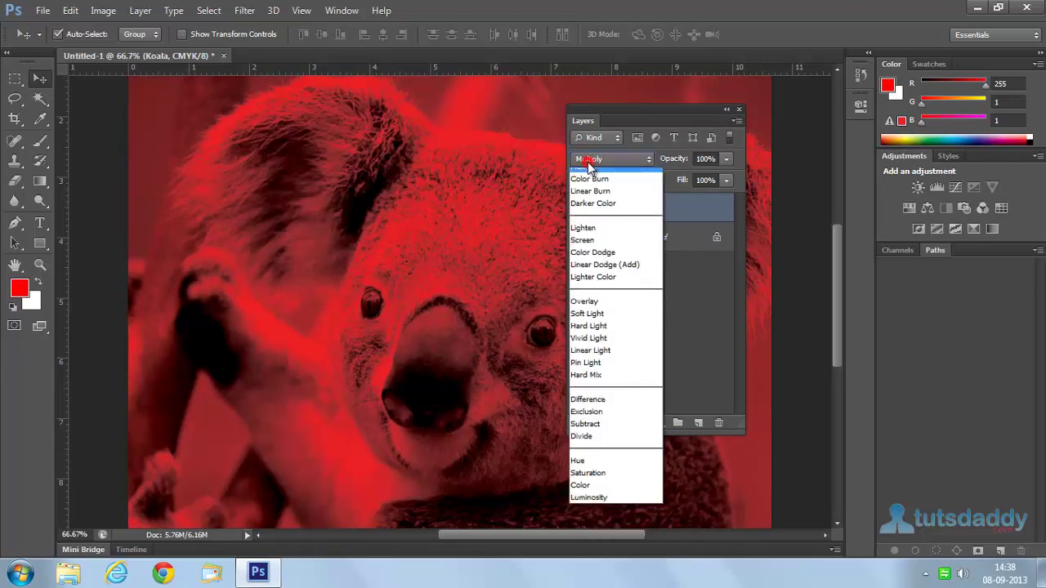
{"action": "left_click", "coordinate": [599, 234]}
{"action": "left_click", "coordinate": [594, 160]}
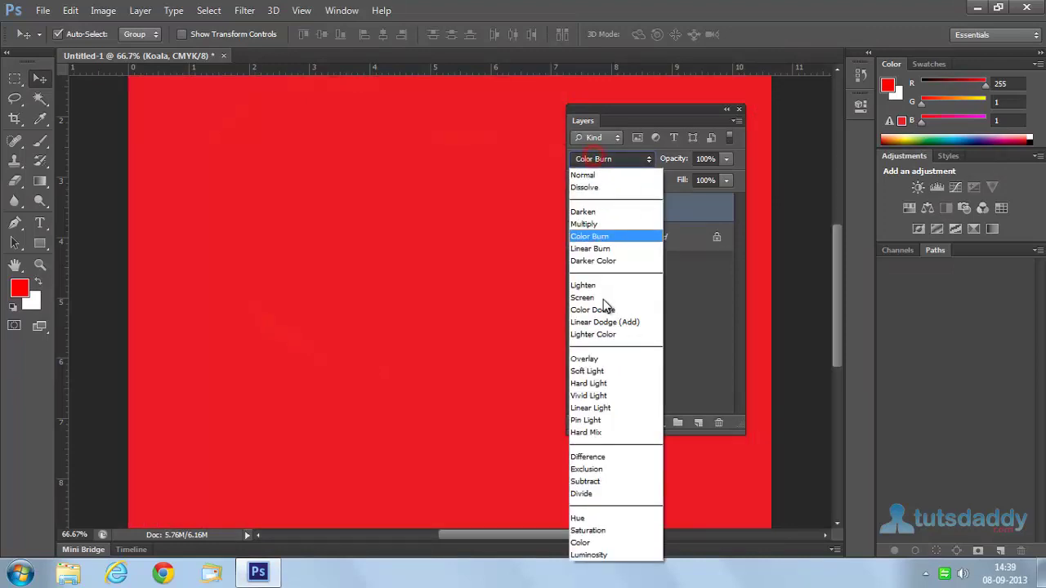
{"action": "left_click", "coordinate": [597, 555]}
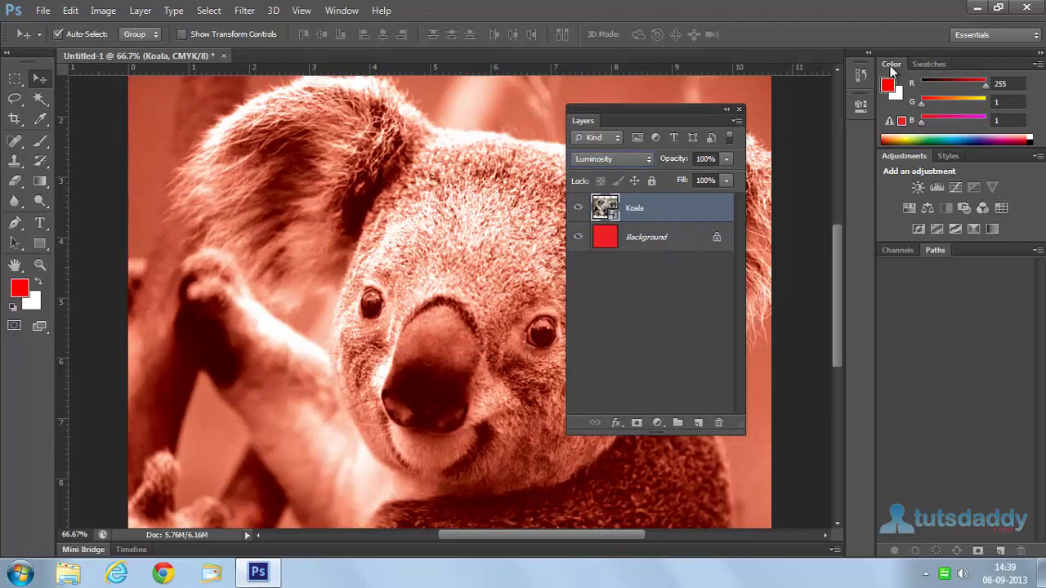
- Hide and restore the Color panel, then drag it out to float over the canvas
{"action": "left_click", "coordinate": [341, 10]}
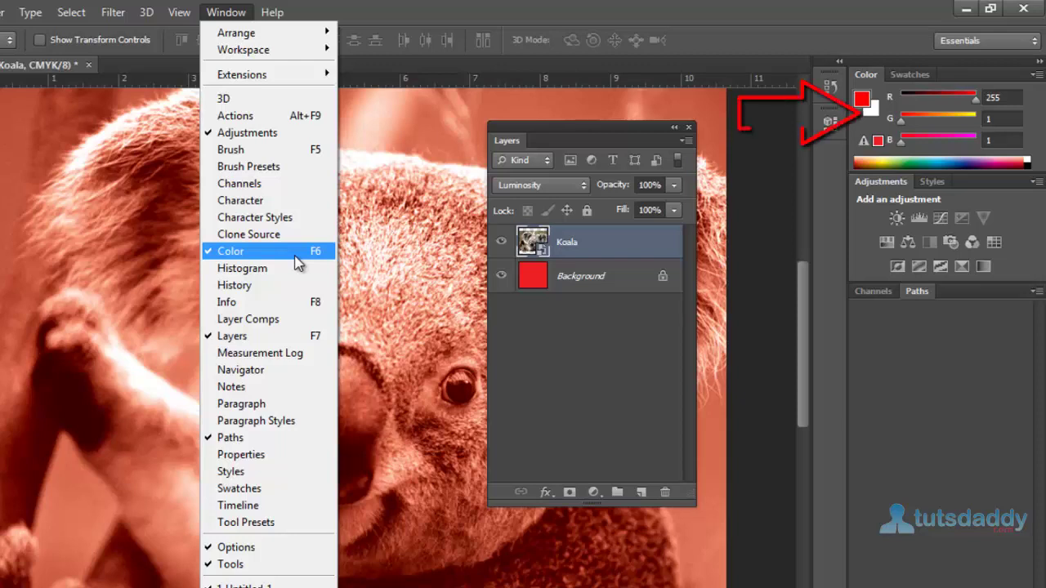
{"action": "left_click", "coordinate": [292, 256]}
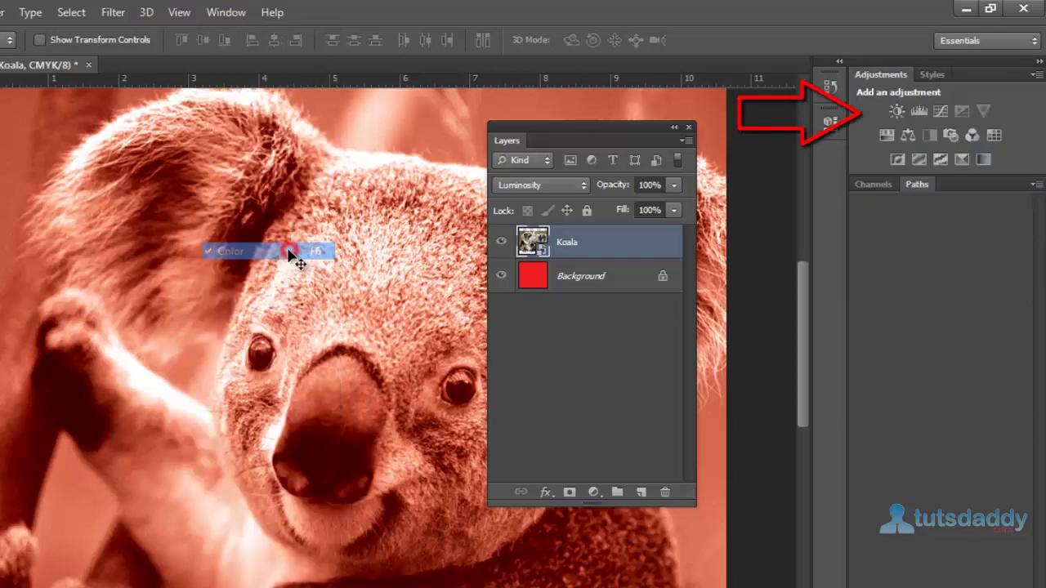
{"action": "left_click", "coordinate": [228, 13]}
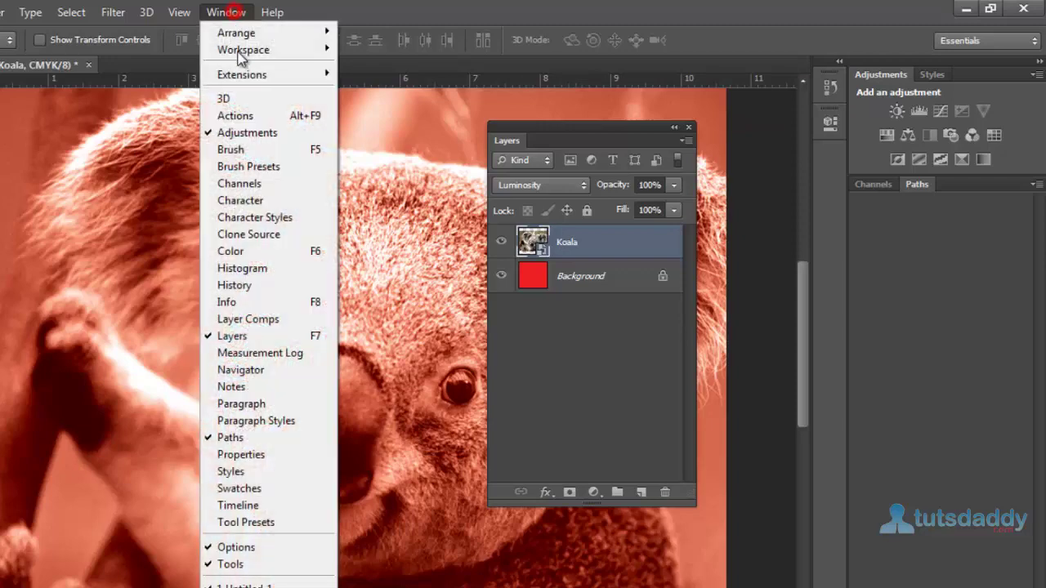
{"action": "left_click", "coordinate": [252, 251]}
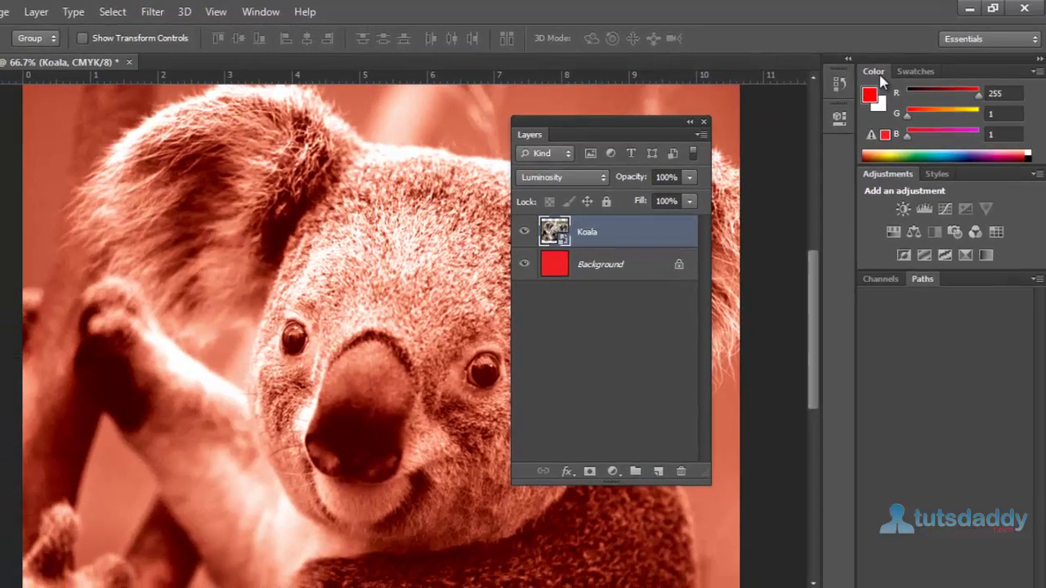
{"action": "left_click_drag", "start_coordinate": [881, 74], "coordinate": [166, 161]}
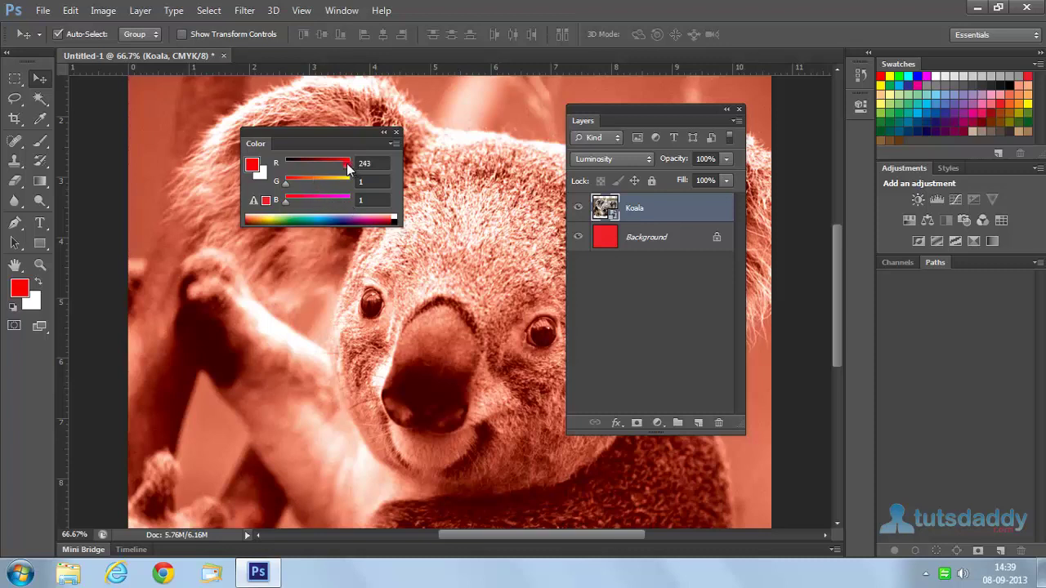
- Adjust foreground red to 61 and green to 255, then set the foreground to white from the spectrum
{"action": "left_click_drag", "start_coordinate": [347, 164], "coordinate": [300, 164]}
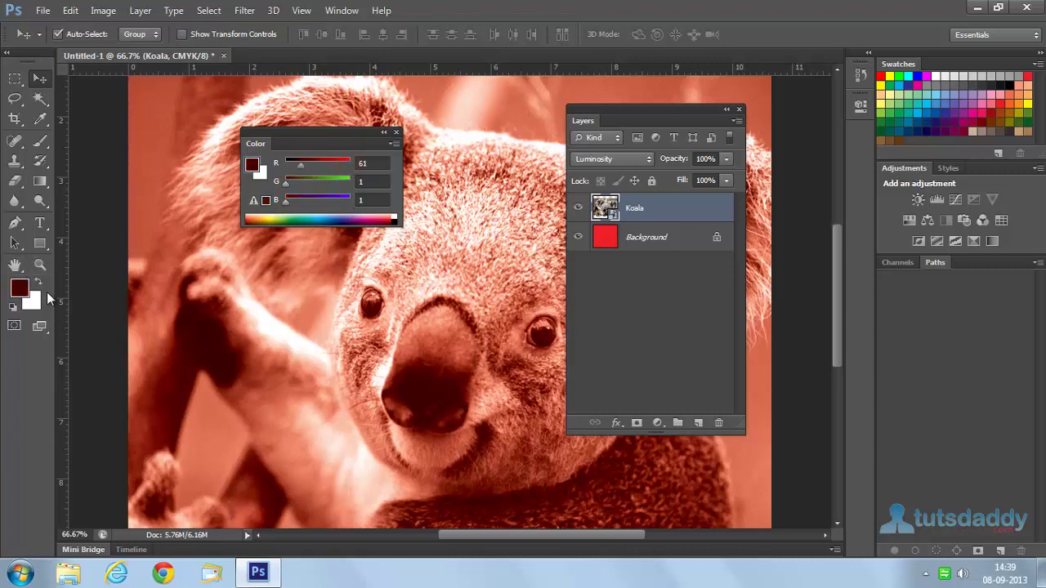
{"action": "left_click_drag", "start_coordinate": [282, 183], "coordinate": [353, 183]}
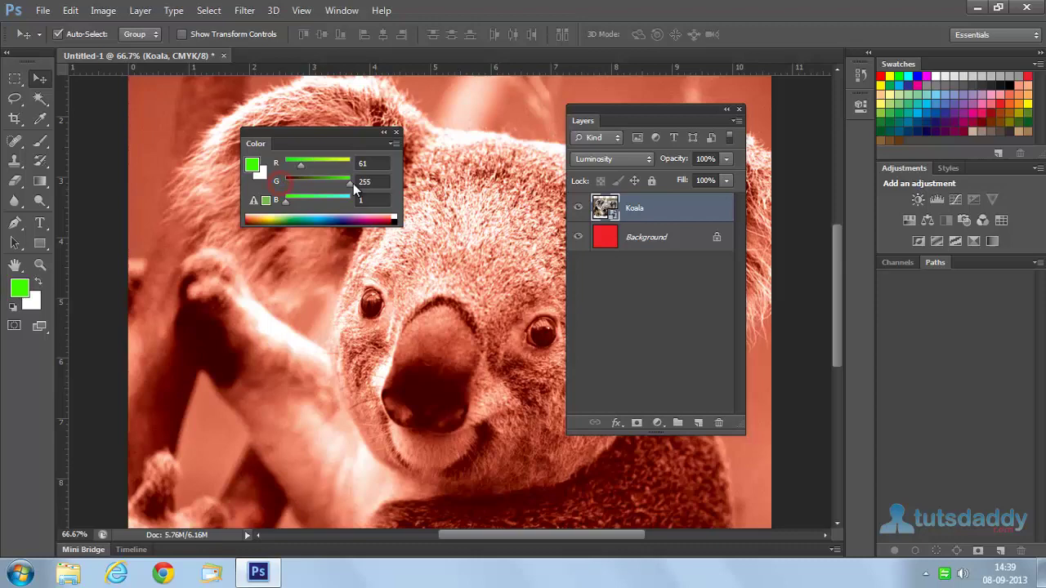
{"action": "left_click", "coordinate": [33, 304]}
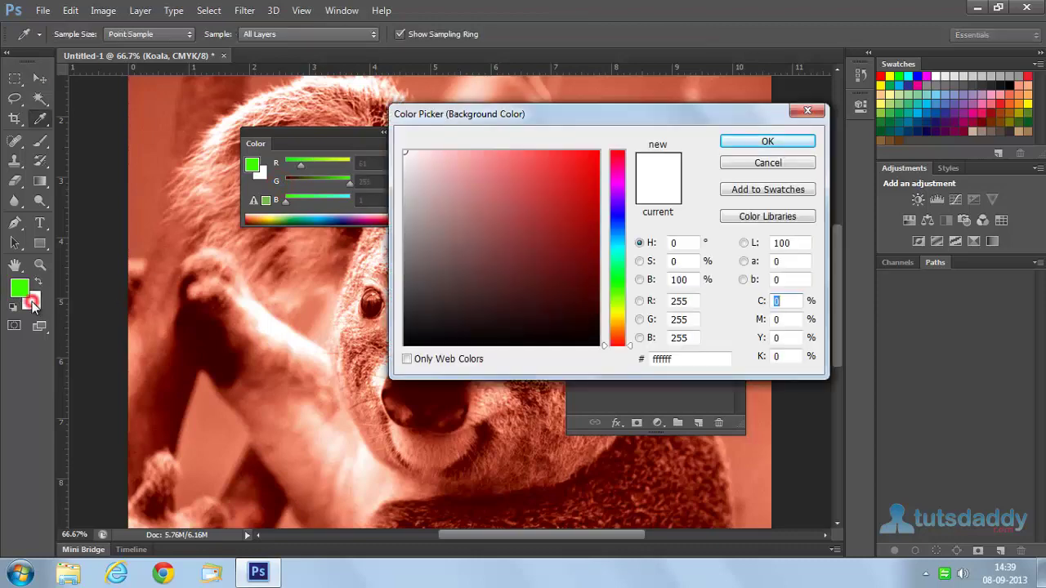
{"action": "left_click", "coordinate": [745, 148]}
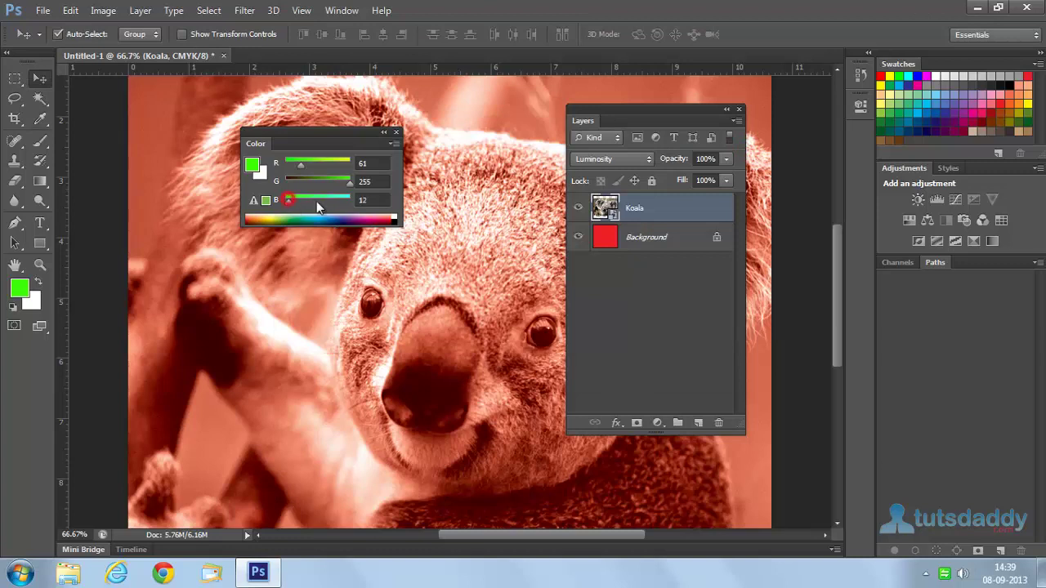
{"action": "left_click_drag", "start_coordinate": [304, 216], "coordinate": [404, 226]}
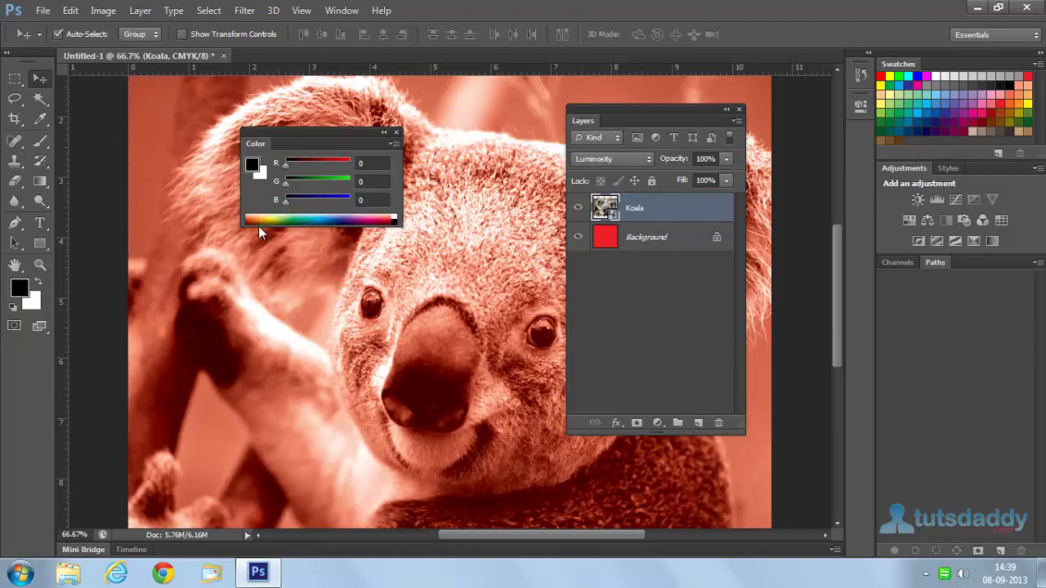
{"action": "left_click_drag", "start_coordinate": [260, 216], "coordinate": [252, 217]}
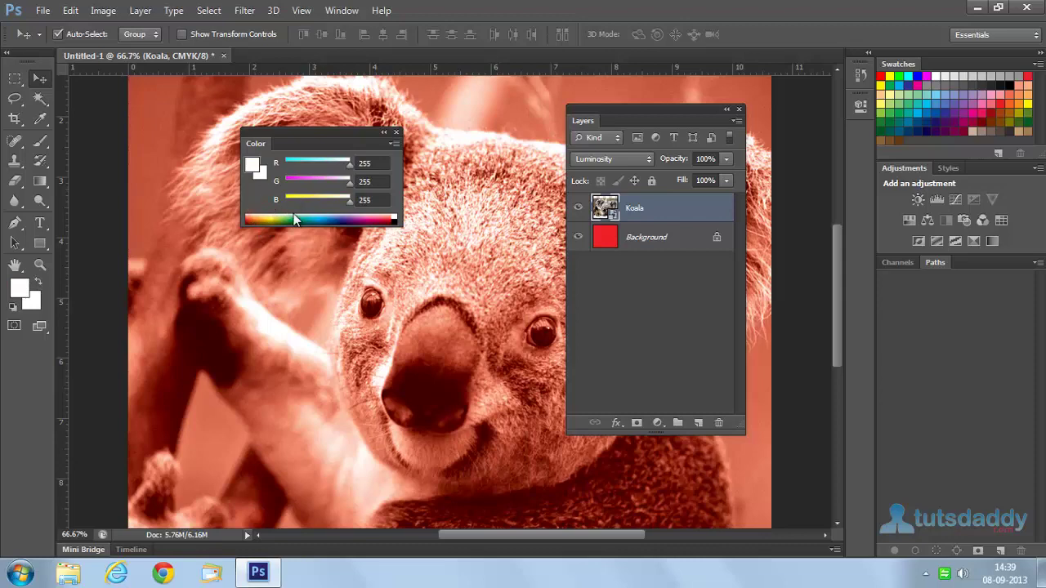
- Try the hidden-panel and full-screen views, toggle the rulers, then restore the menus and panels
{"action": "key", "text": "Tab"}
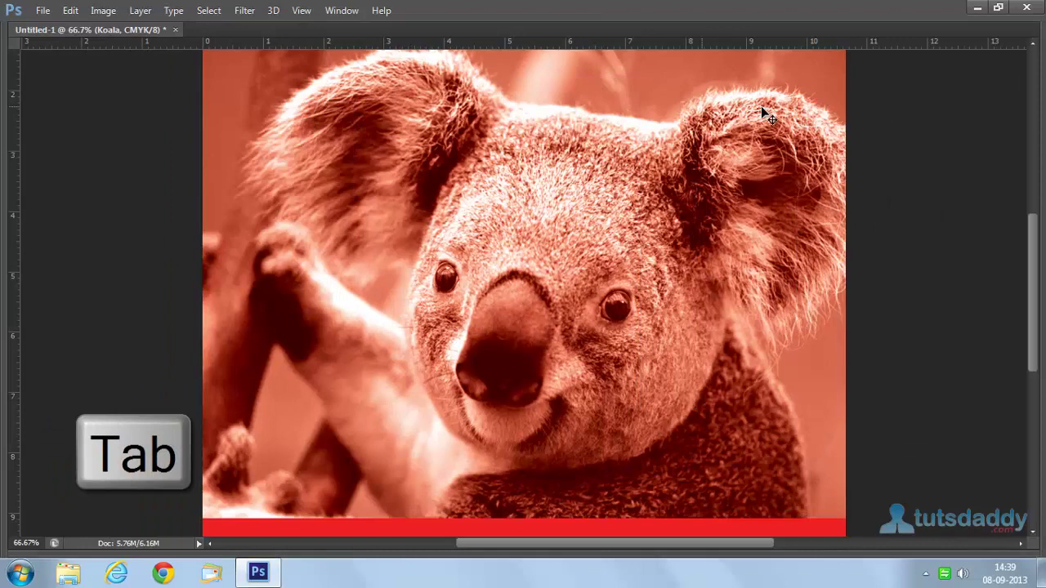
{"action": "key", "text": "Tab"}
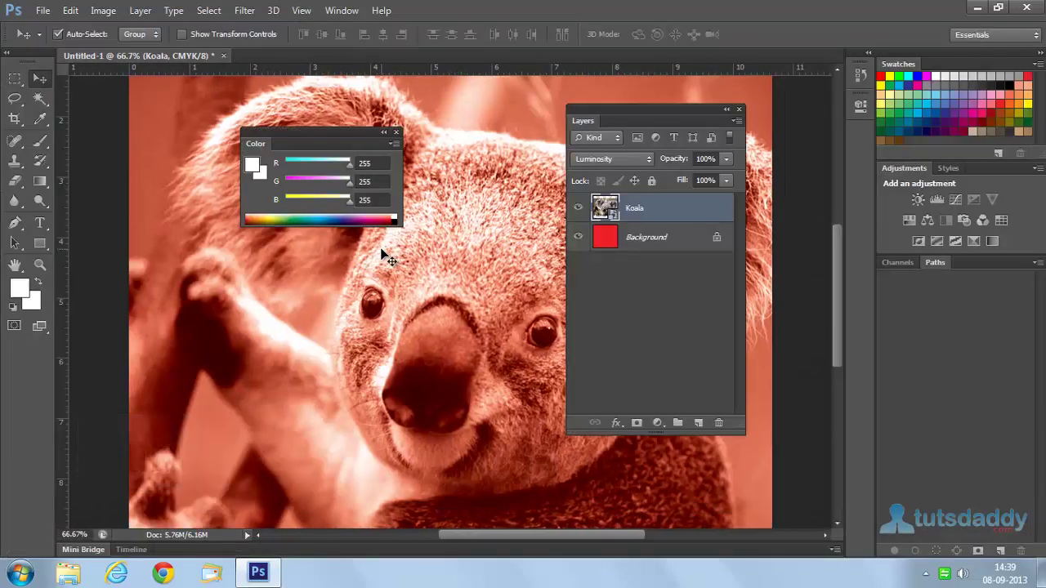
{"action": "key", "text": "f"}
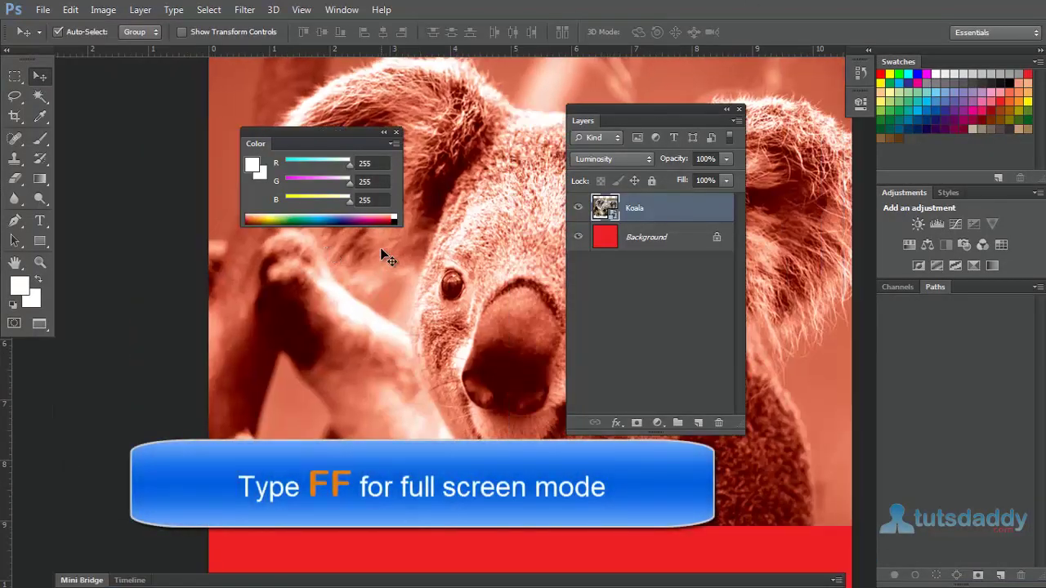
{"action": "key", "text": "f"}
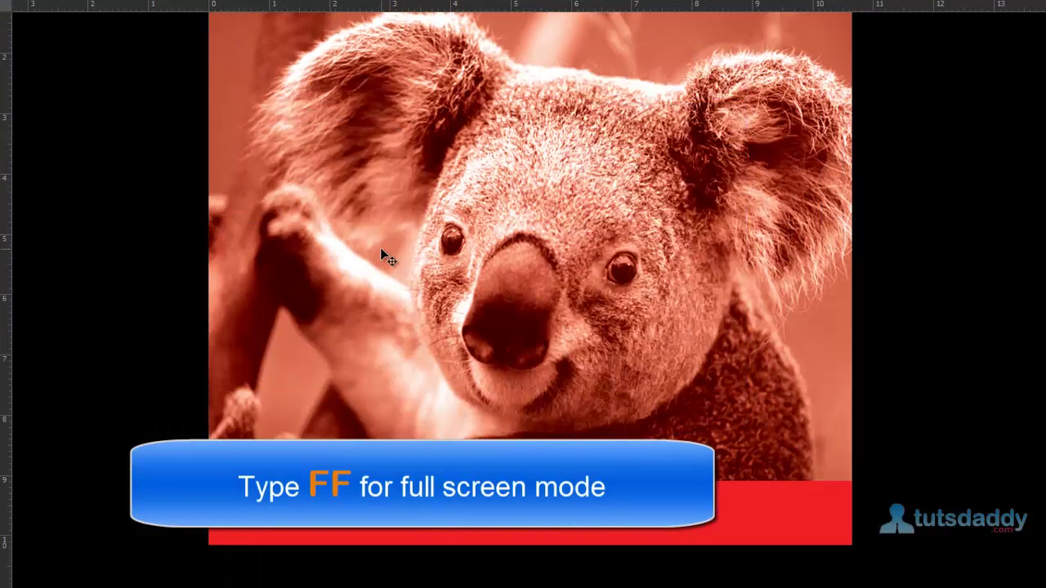
{"action": "key", "text": "ctrl+r"}
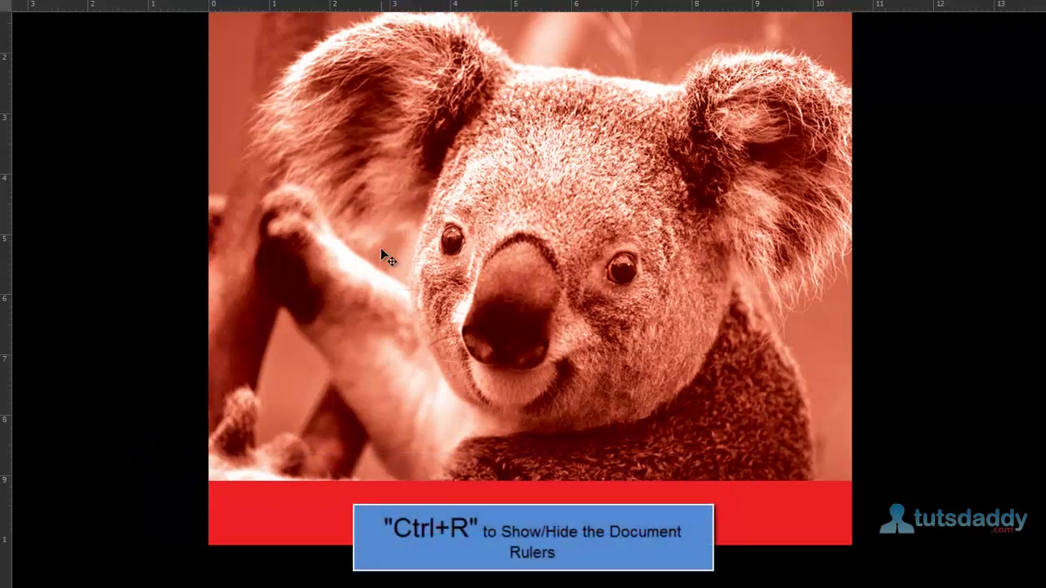
{"action": "key", "text": "f"}
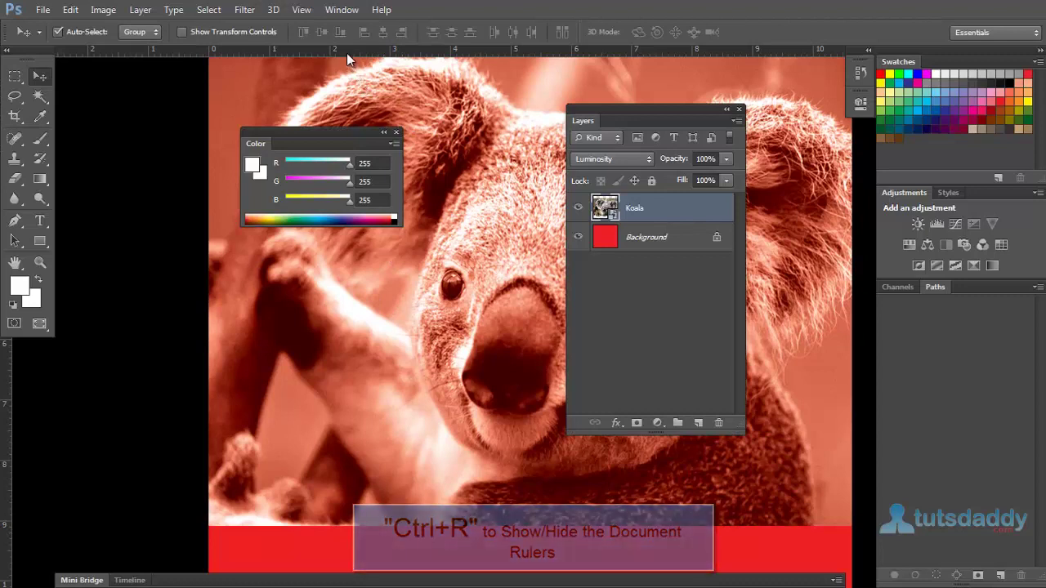
- Add a horizontal guide at the koala's eye level and vertical guides left of its face and through its nose
{"action": "left_click_drag", "start_coordinate": [346, 49], "coordinate": [387, 307]}
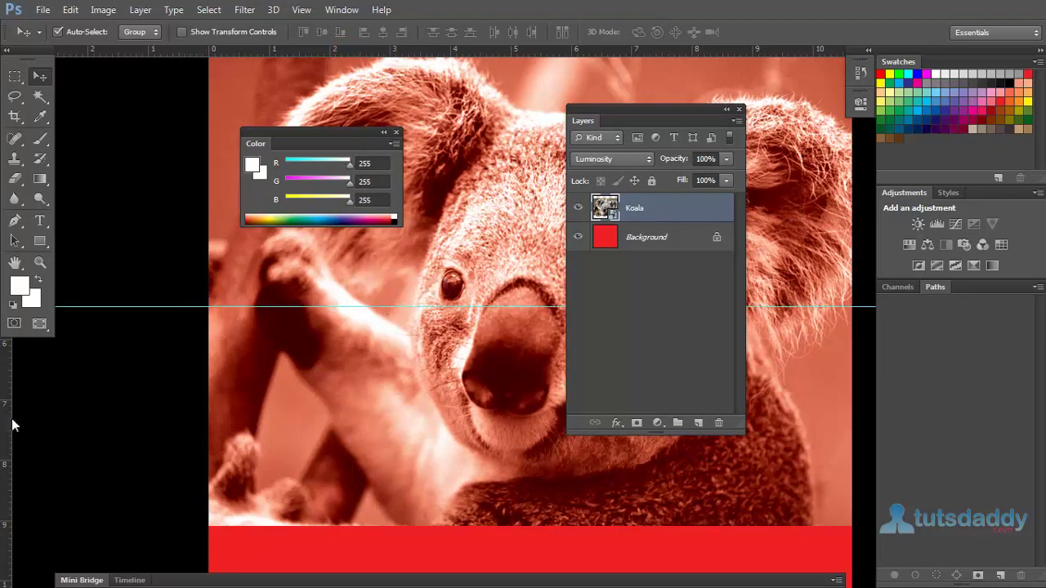
{"action": "left_click_drag", "start_coordinate": [9, 425], "coordinate": [334, 442]}
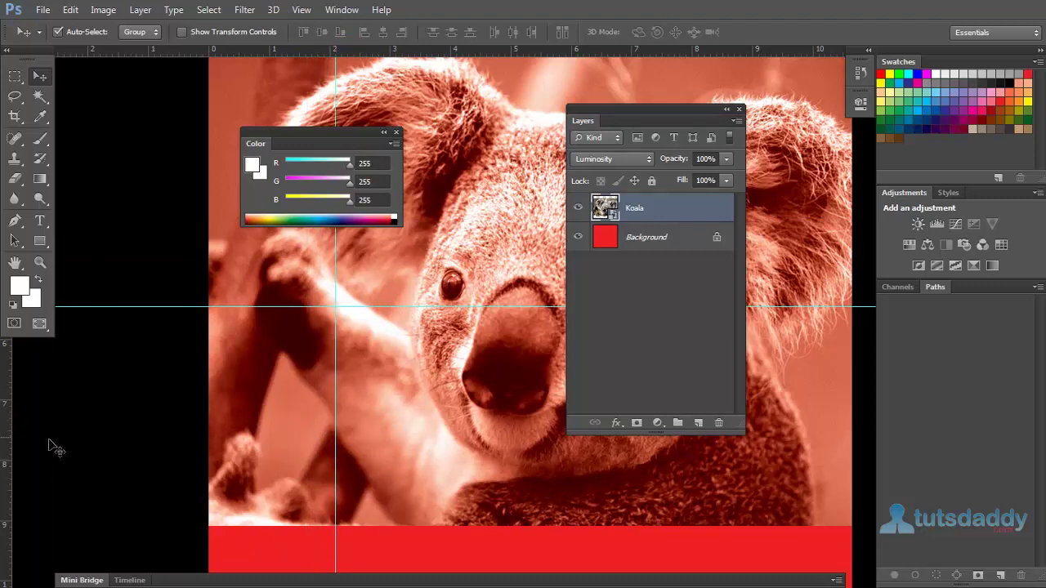
{"action": "left_click_drag", "start_coordinate": [9, 445], "coordinate": [513, 482]}
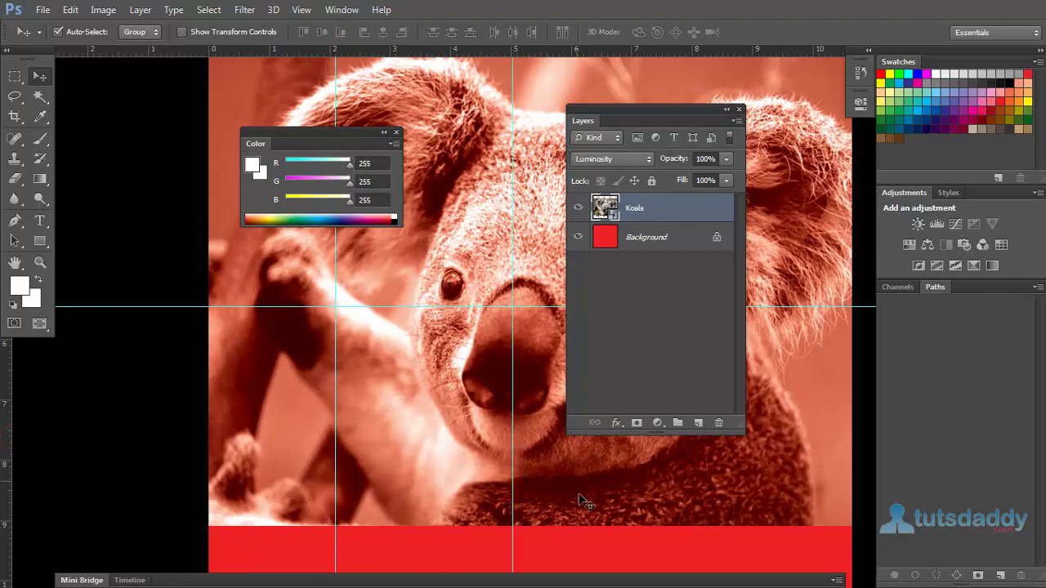